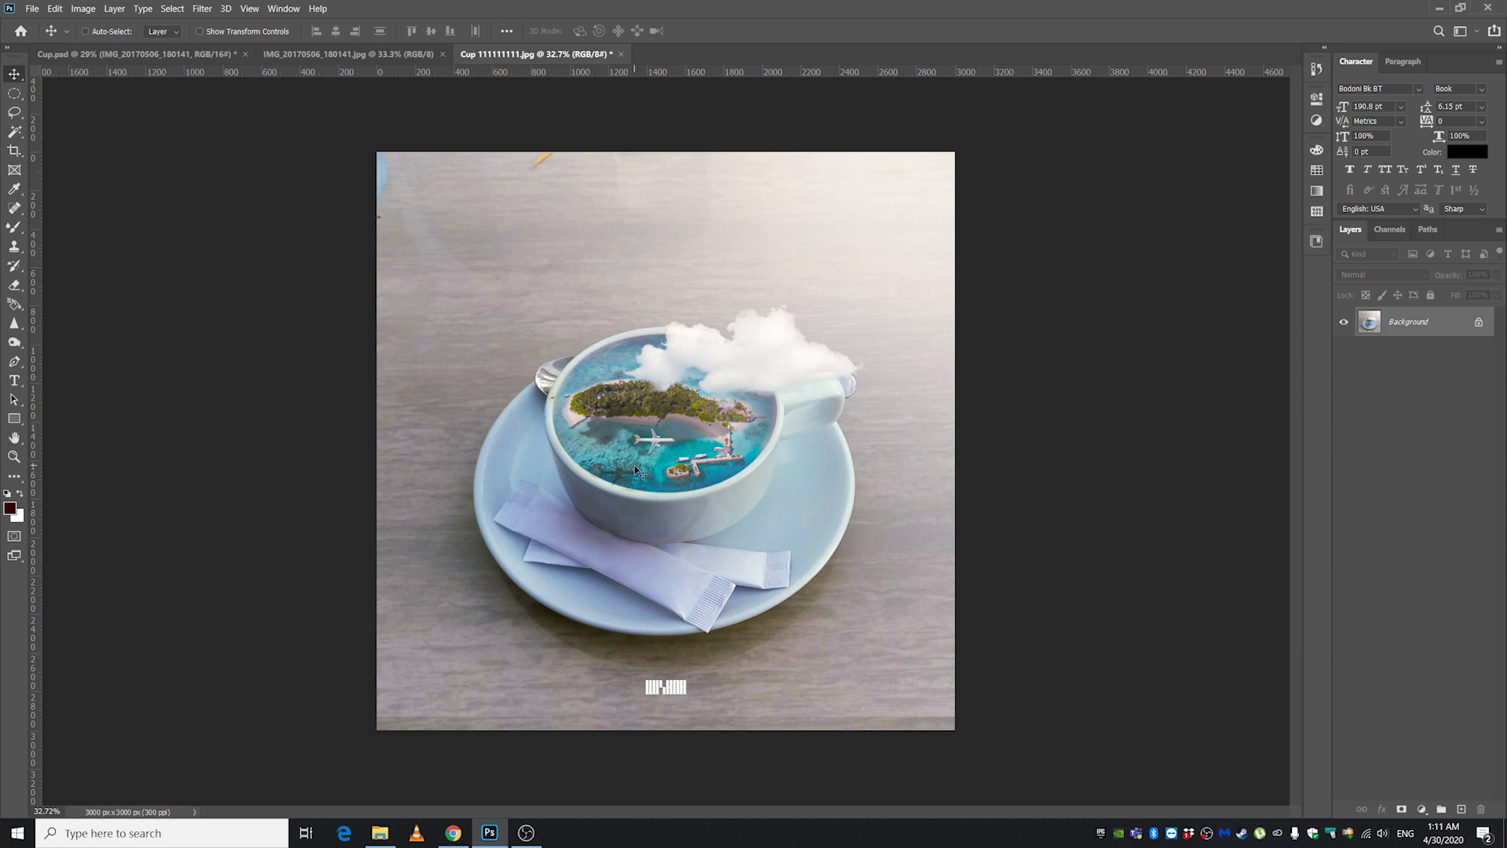
pyautogui.scroll(5, 543, 148)
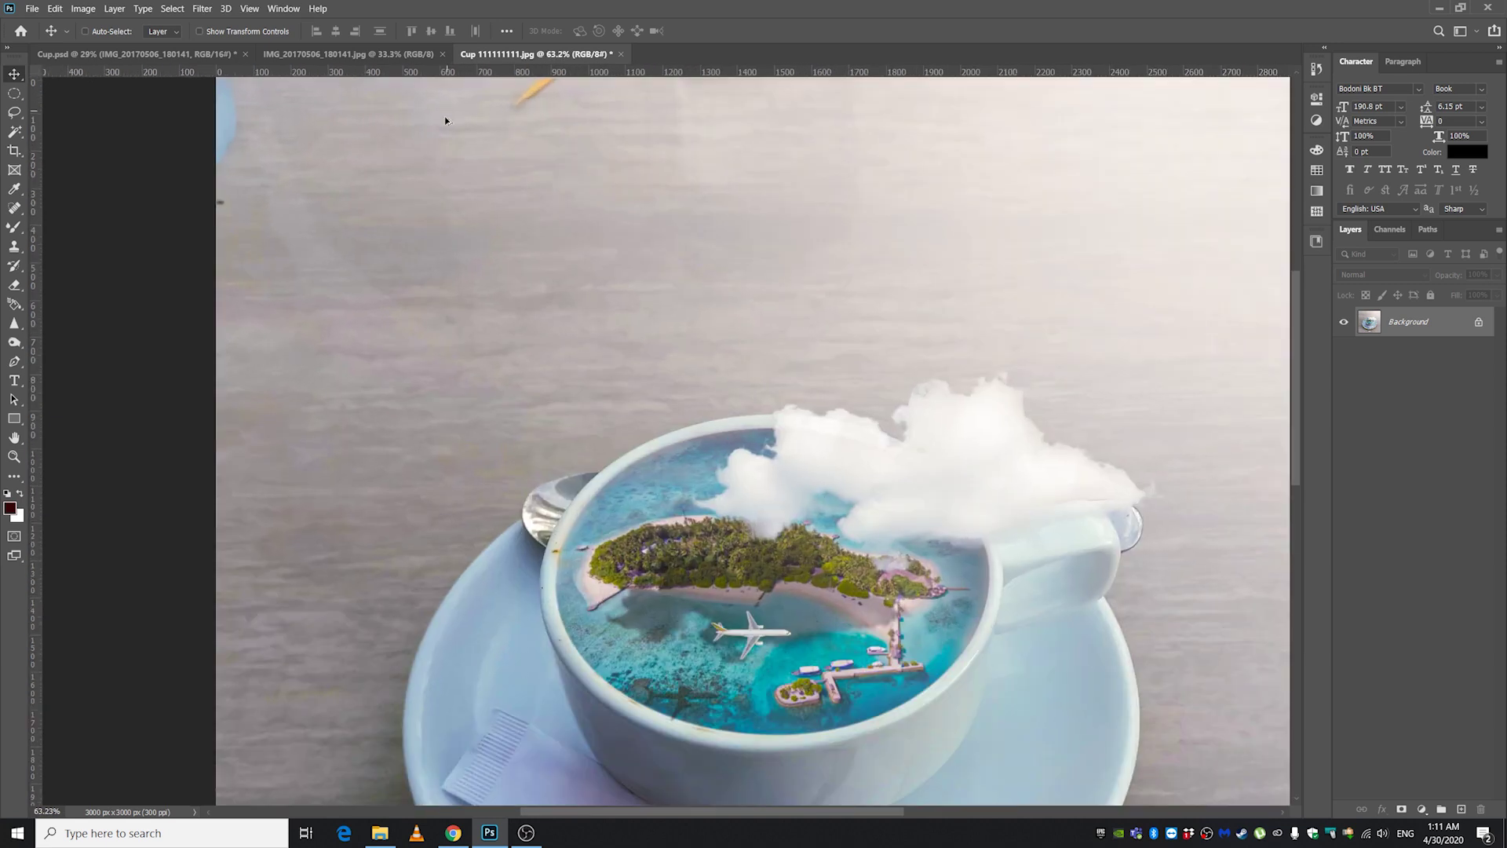
pyautogui.scroll(5, 538, 360)
pyautogui.scroll(2, 577, 269)
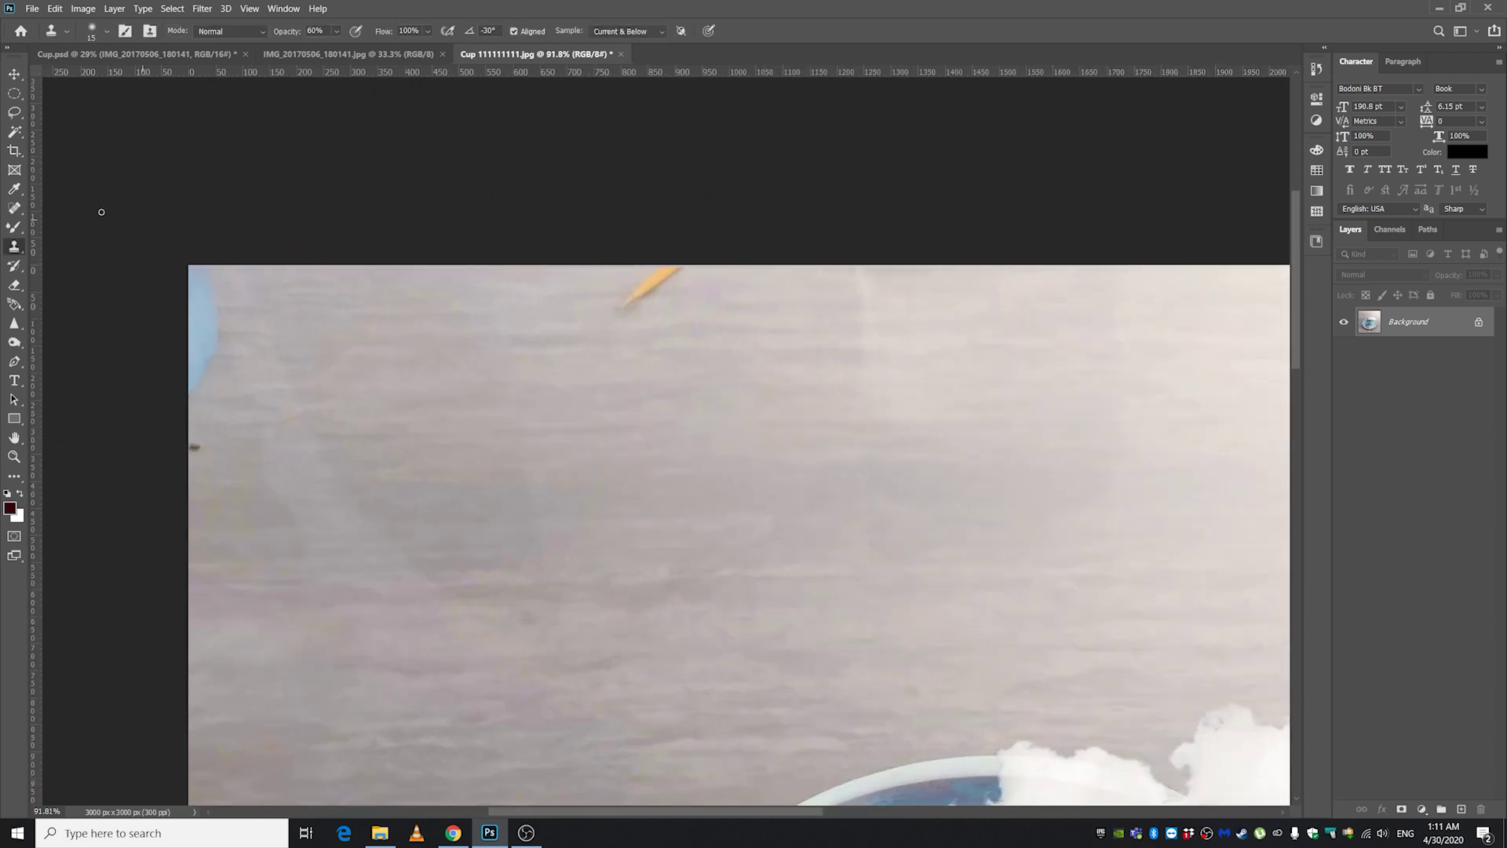
# - Spot-heal the orange mark and the left-edge blemish on the tabletop
pyautogui.press('j')
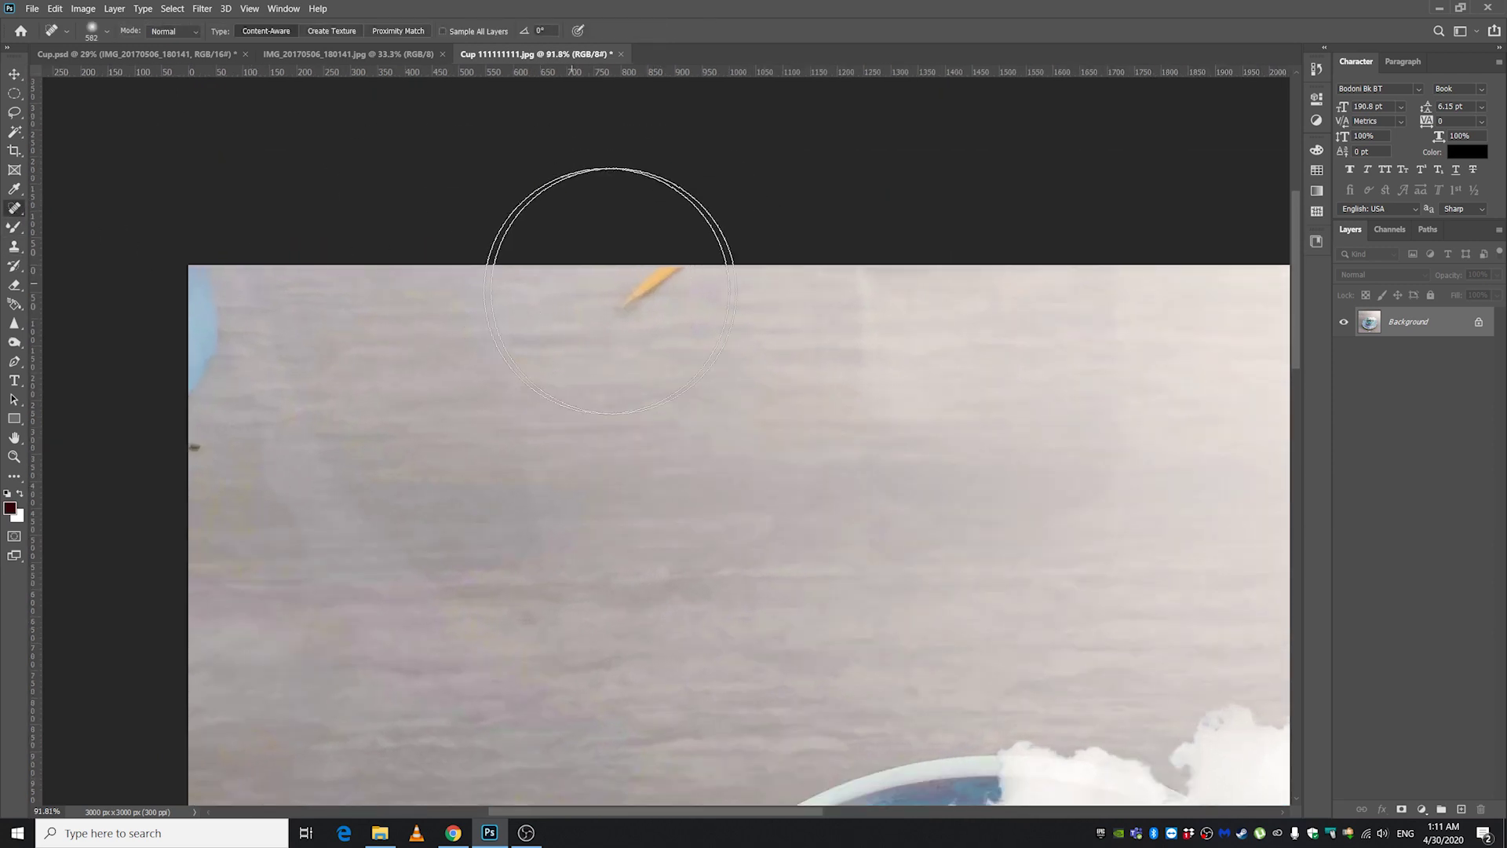
pyautogui.moveTo(637, 289); pyautogui.dragTo(636, 294)
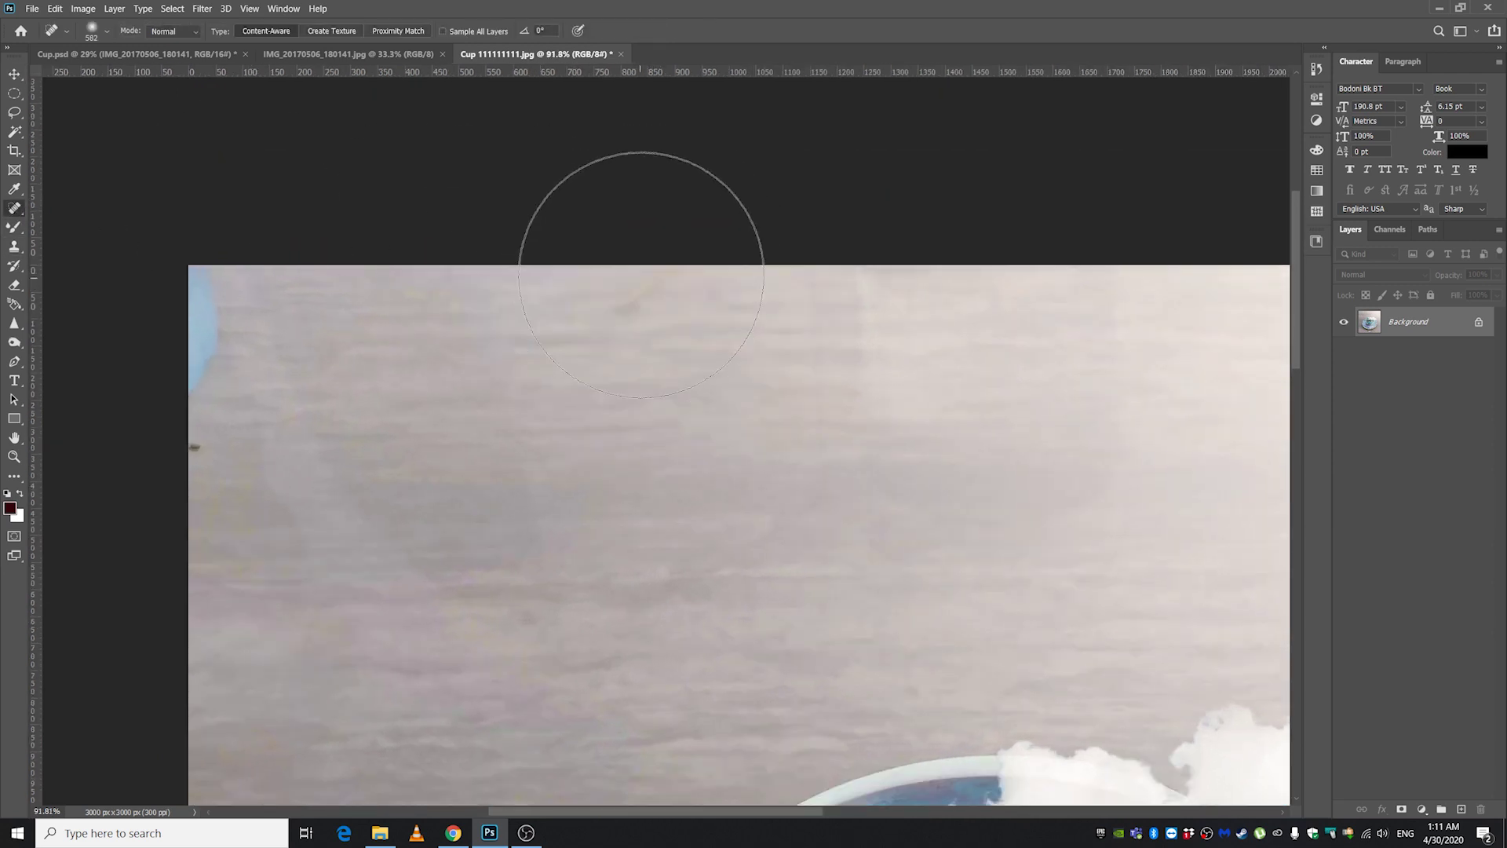
pyautogui.click(636, 294)
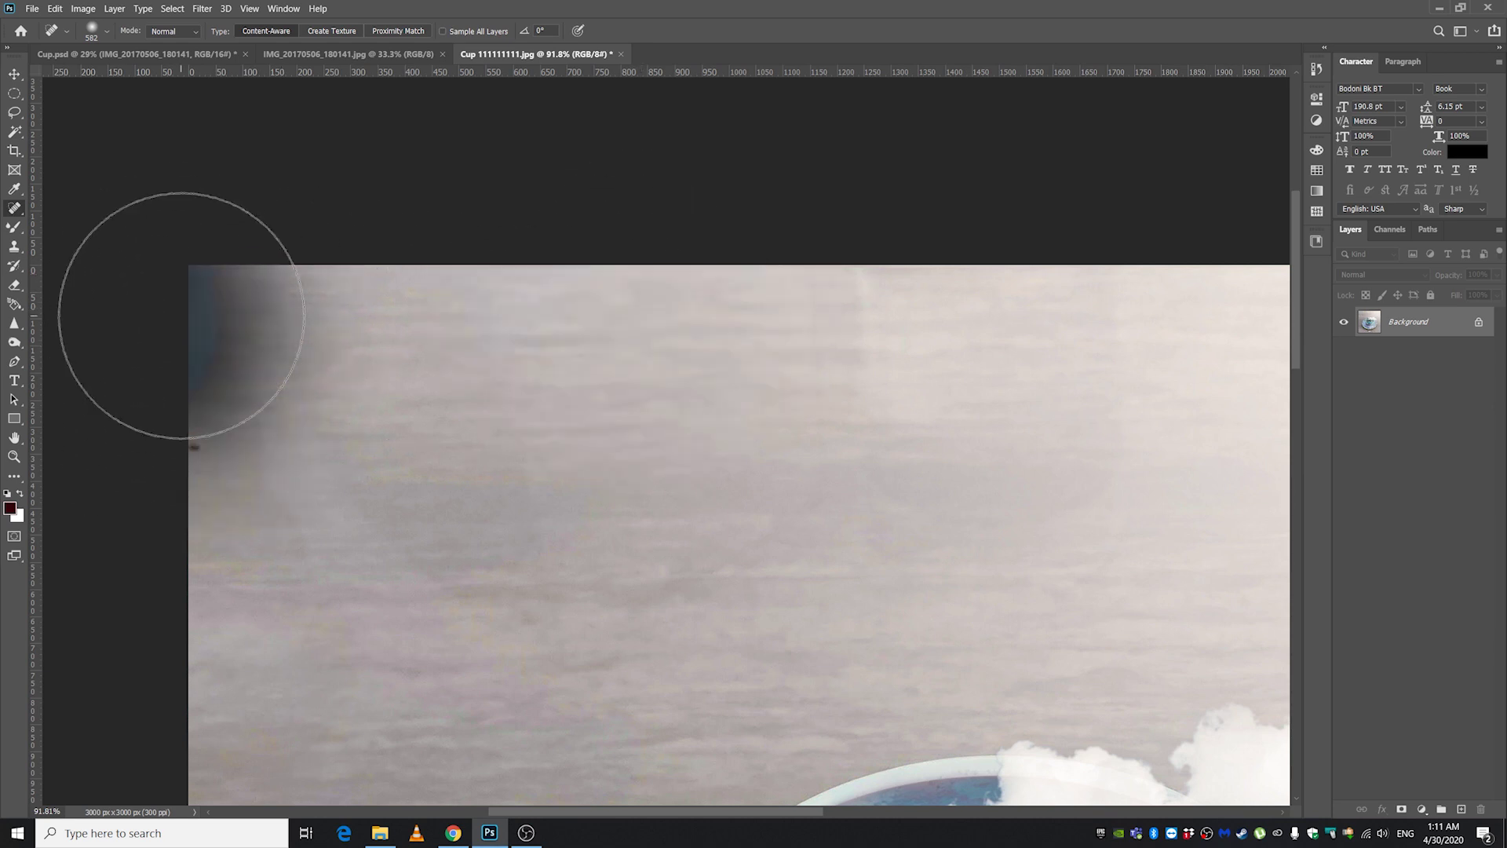
pyautogui.scroll(-5, 515, 260)
pyautogui.scroll(2, 514, 261)
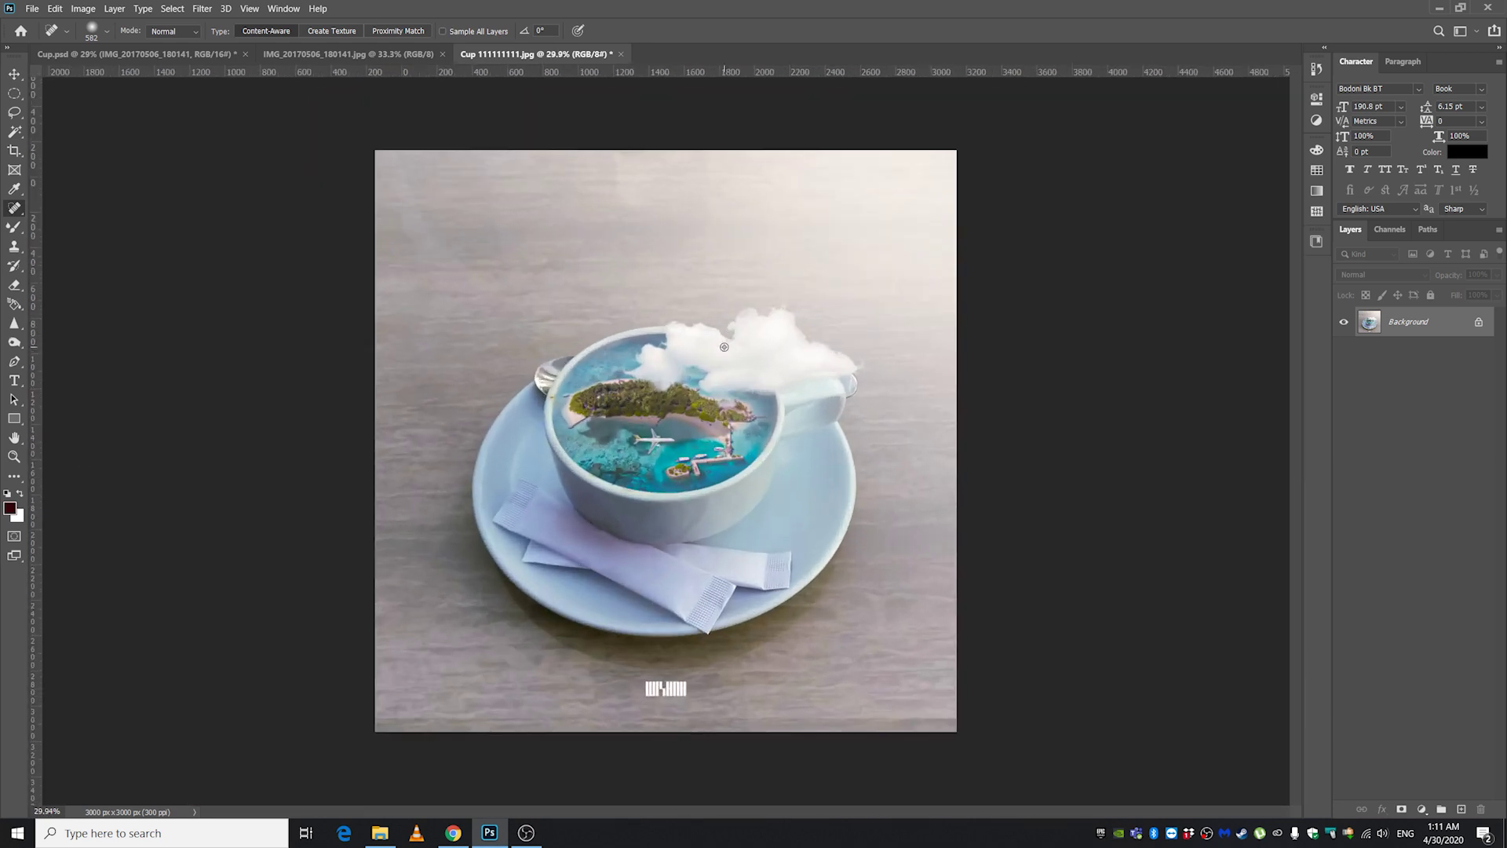
pyautogui.press('v')
# - Bring Chrome forward and page through the channel's Uploads videos
pyautogui.click(458, 833)
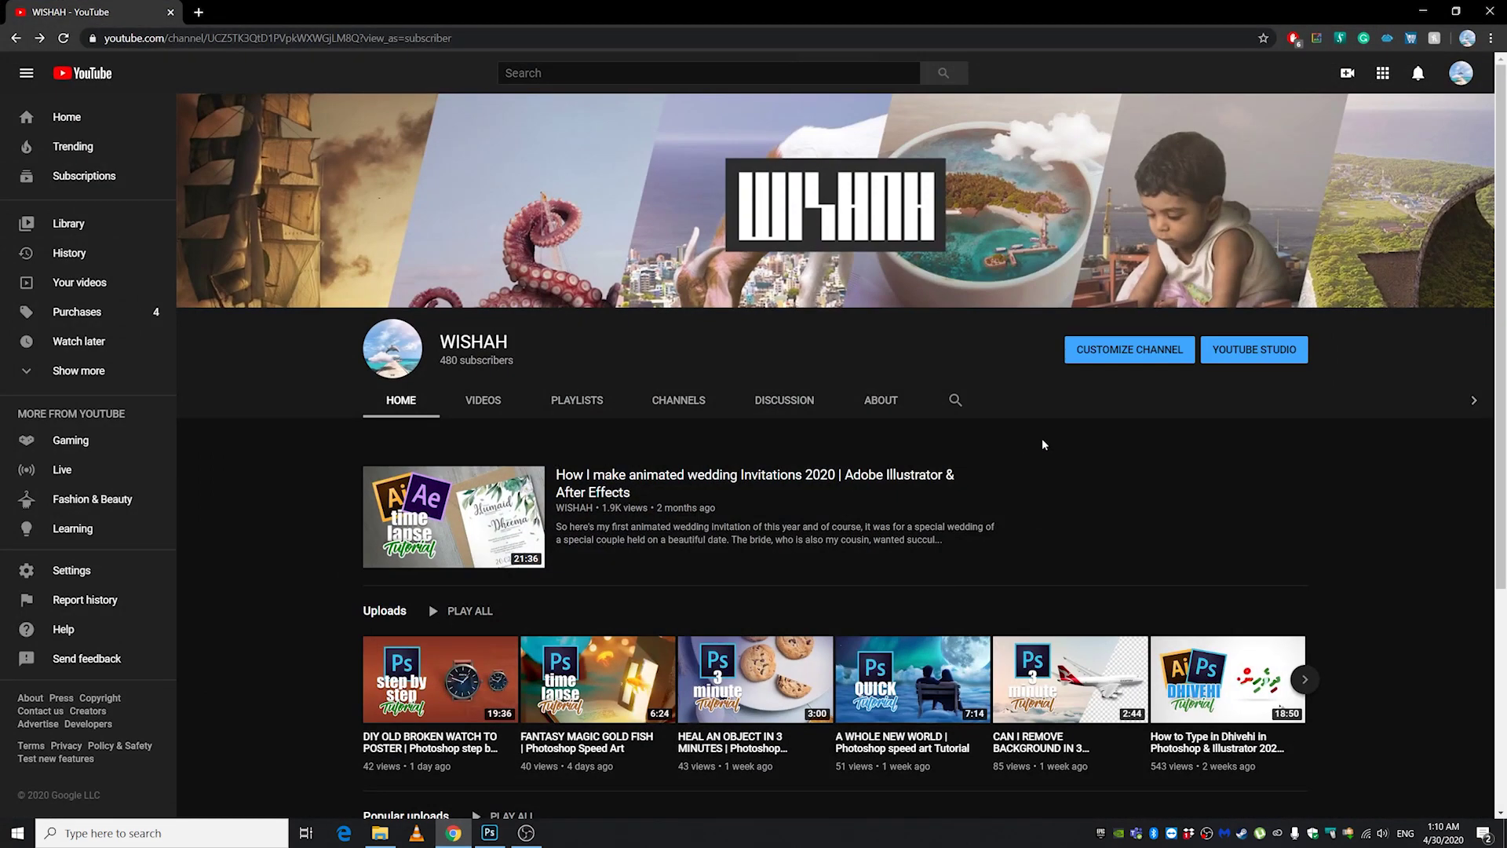
pyautogui.scroll(-2, 1042, 439)
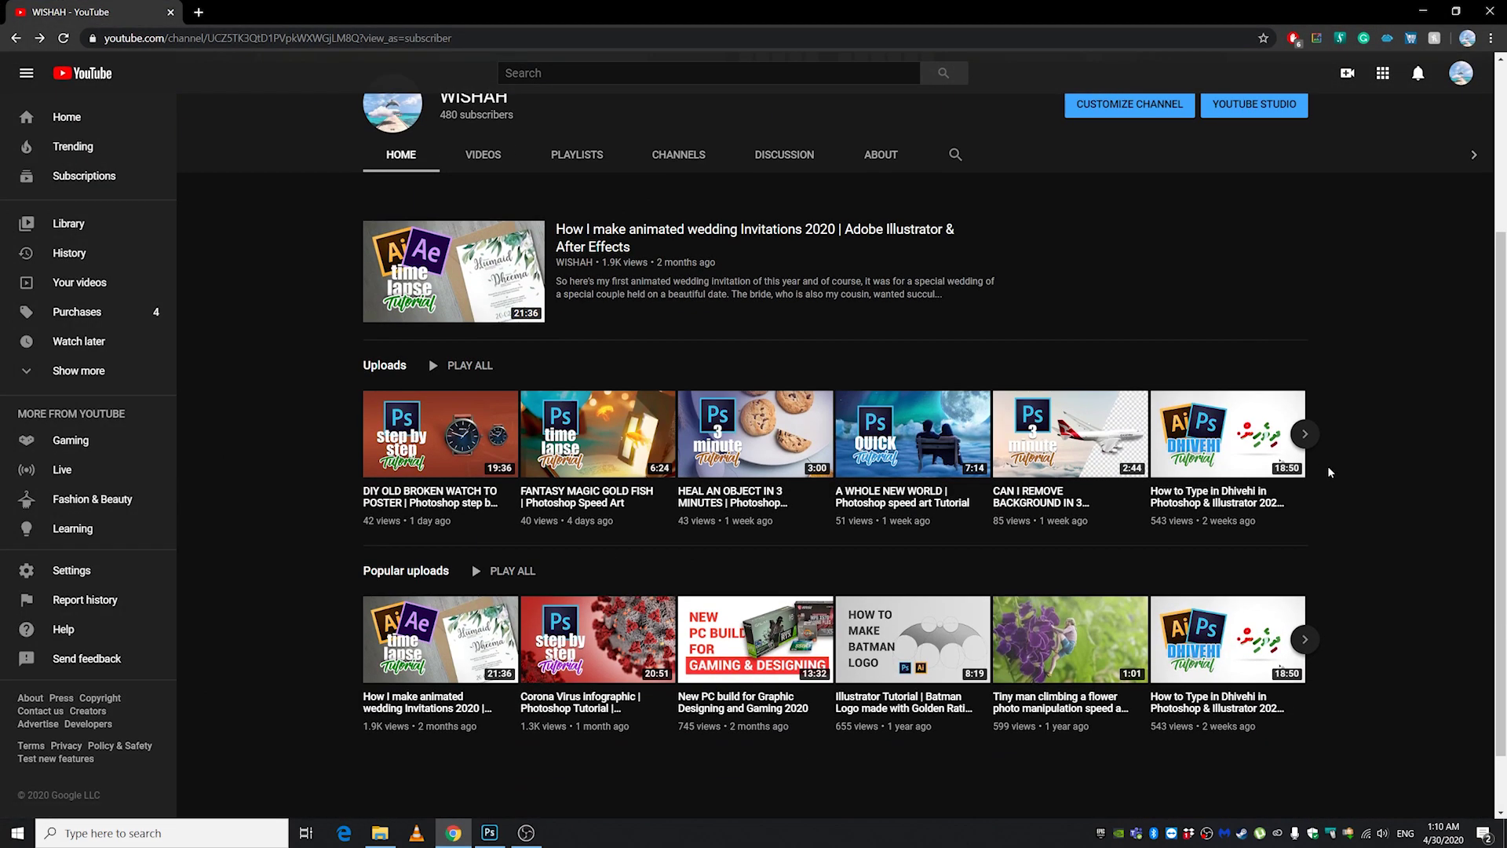
pyautogui.click(1306, 434)
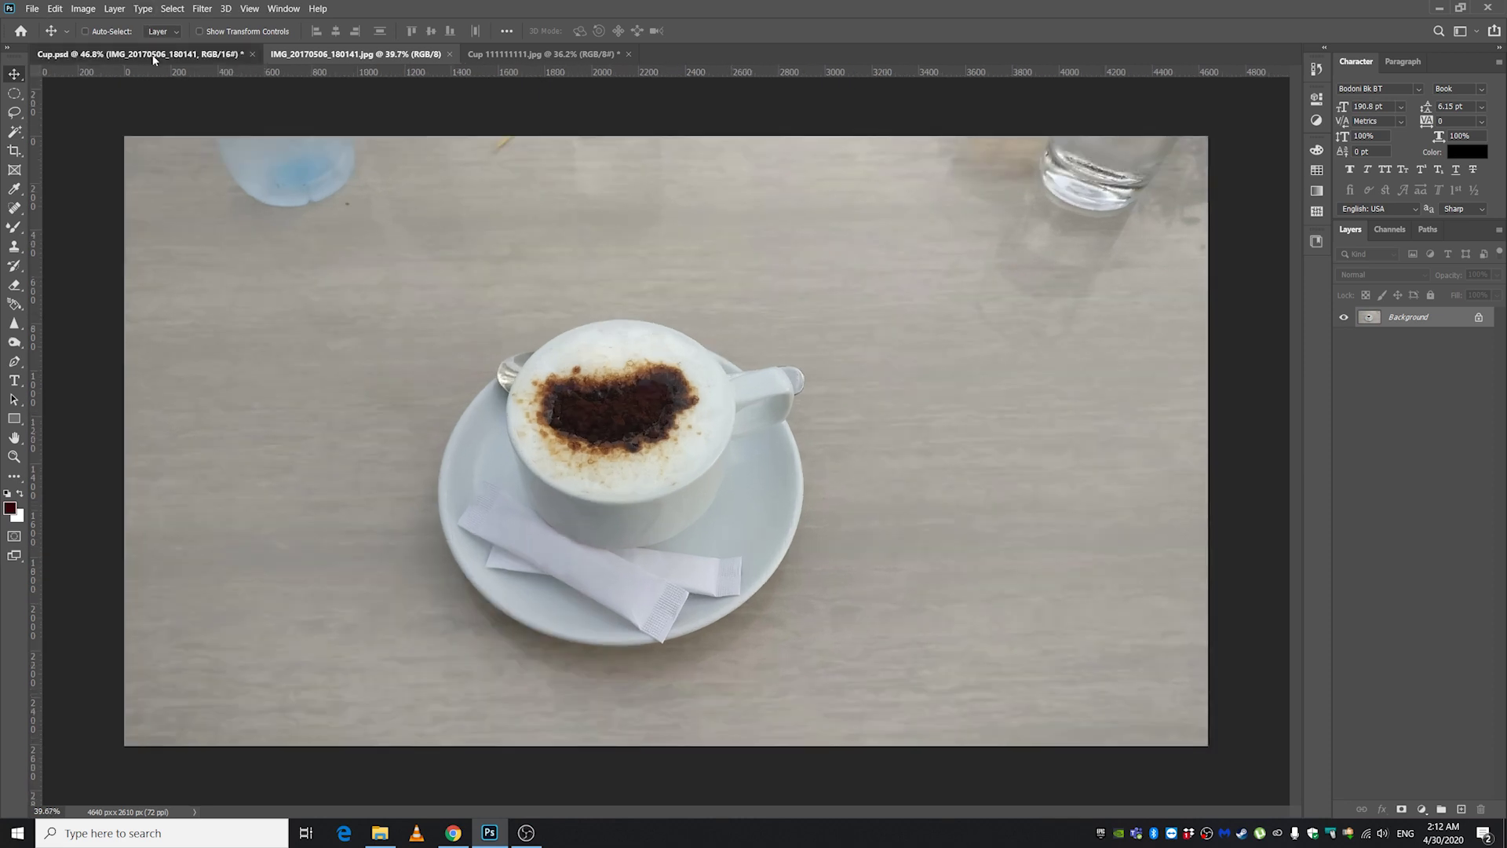
# - Show and select the IMG copy layer in Cup.psd, comparing it with its mask off
pyautogui.click(129, 54)
pyautogui.scroll(-1, 576, 449)
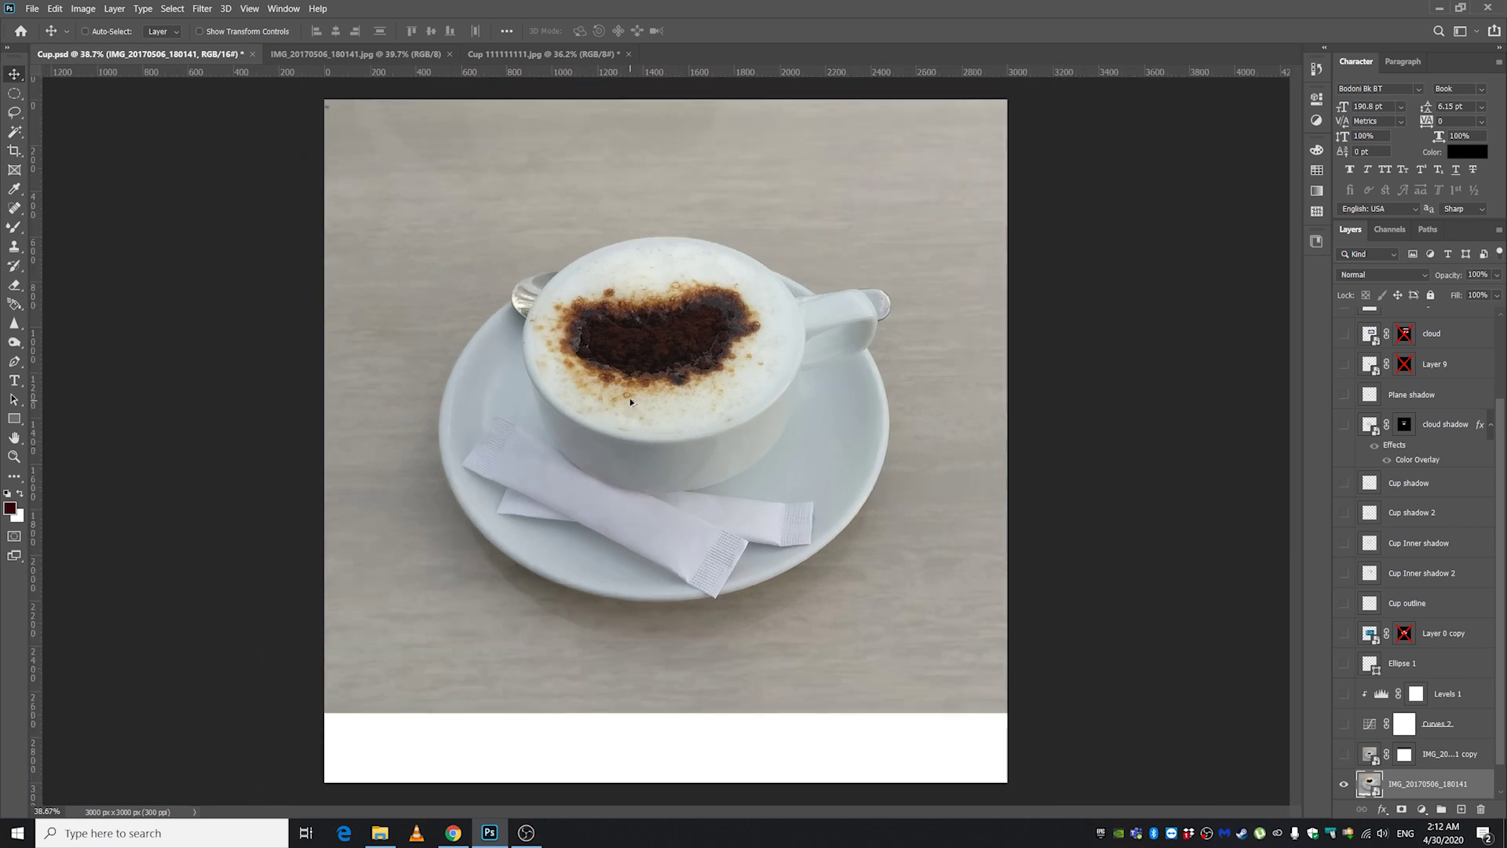
pyautogui.scroll(-1, 630, 397)
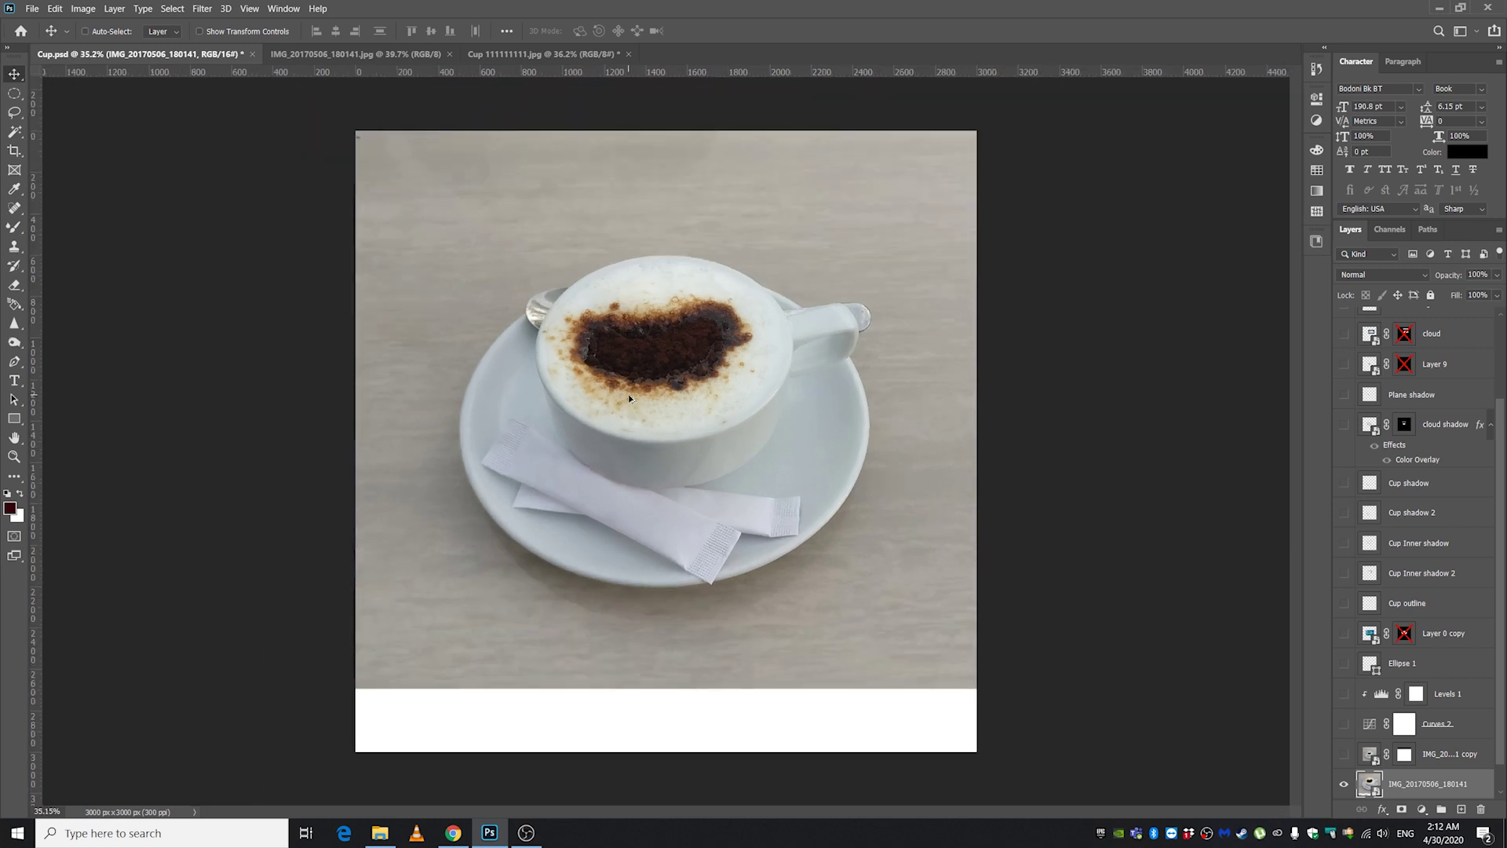
pyautogui.click(1413, 755)
pyautogui.click(1347, 755)
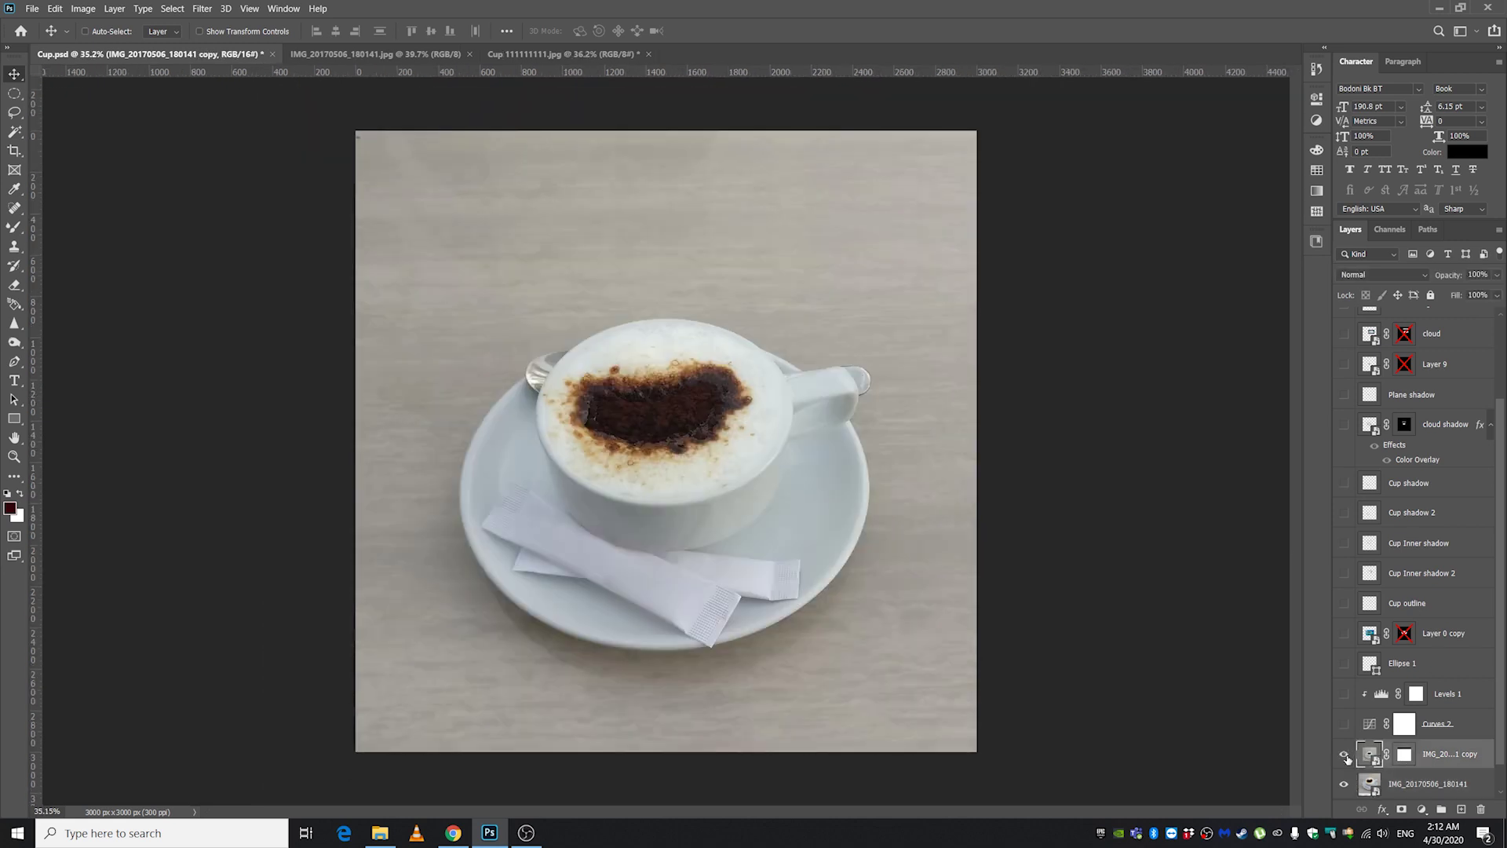
pyautogui.keyDown('shift'); pyautogui.click(1404, 753); pyautogui.keyUp('shift')
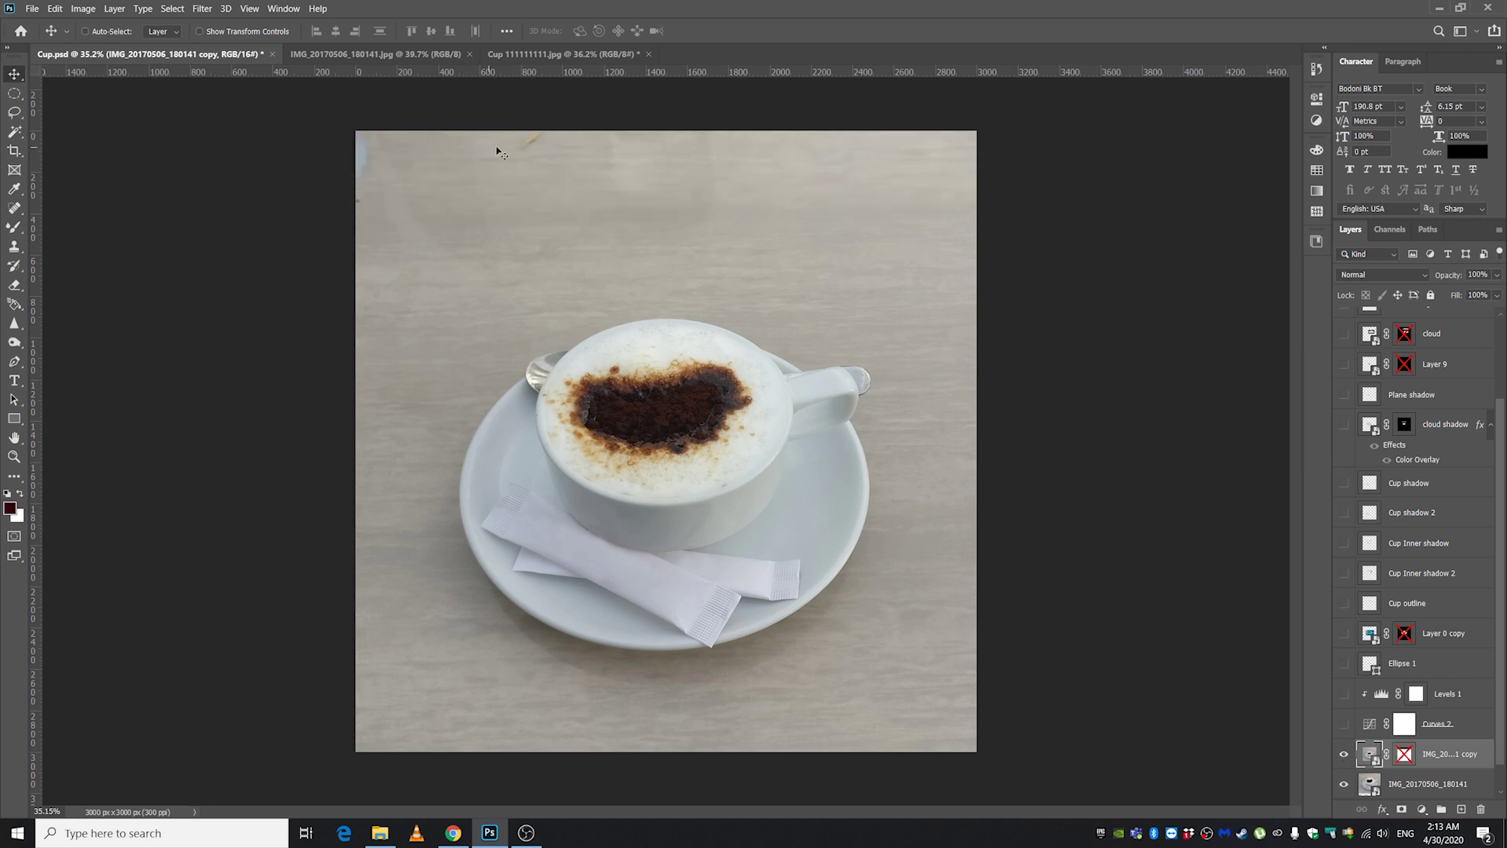
pyautogui.click(383, 54)
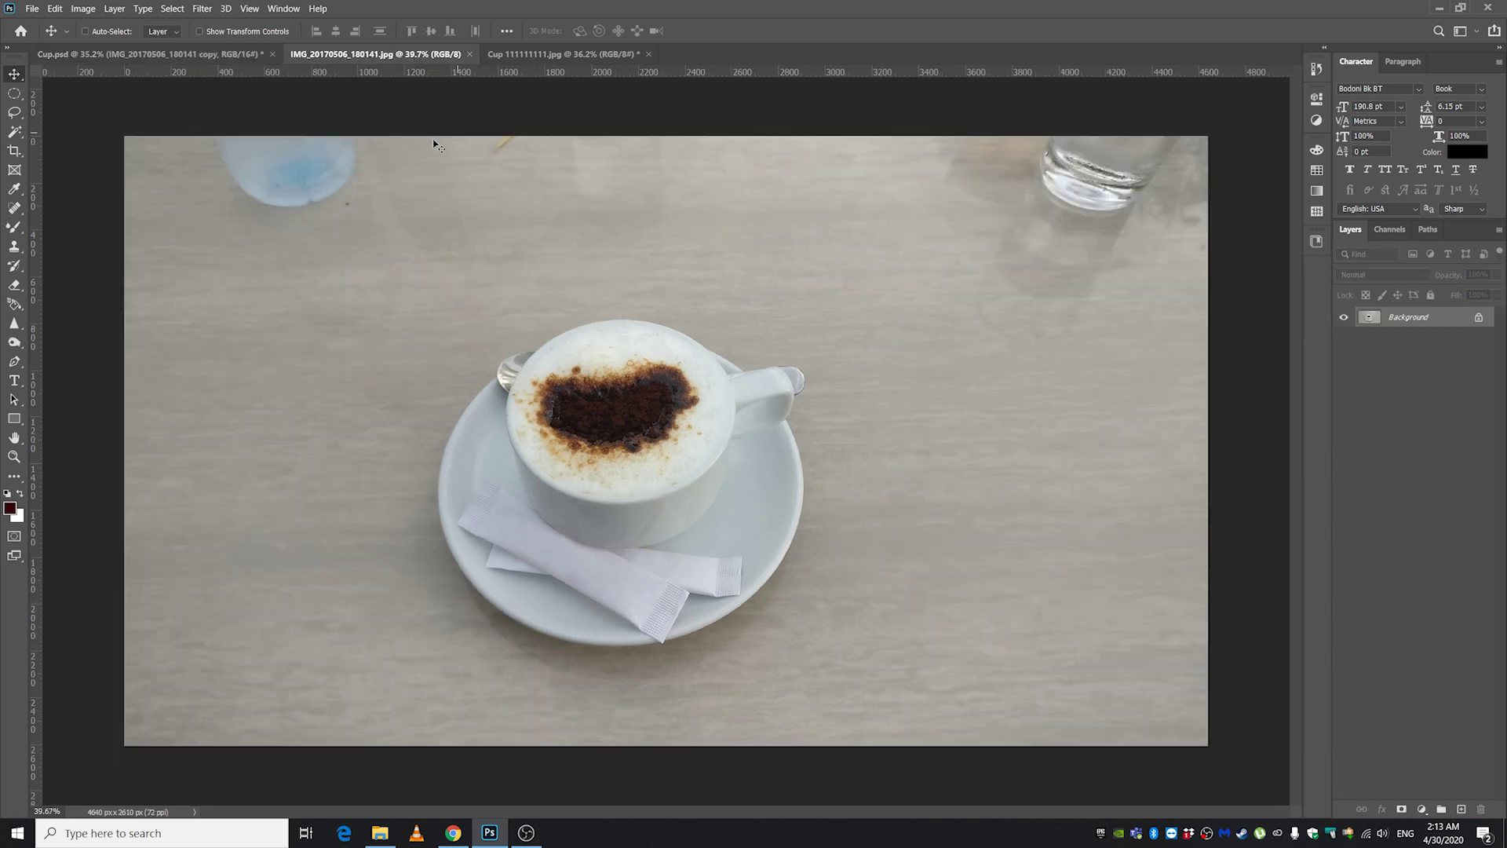
pyautogui.hotkey('ctrl', 'shift', 'Tab')
# - Re-enable the copy layer's mask and turn on the Curves 2 and Levels 1 adjustments
pyautogui.keyDown('shift'); pyautogui.click(1405, 785); pyautogui.keyUp('shift')
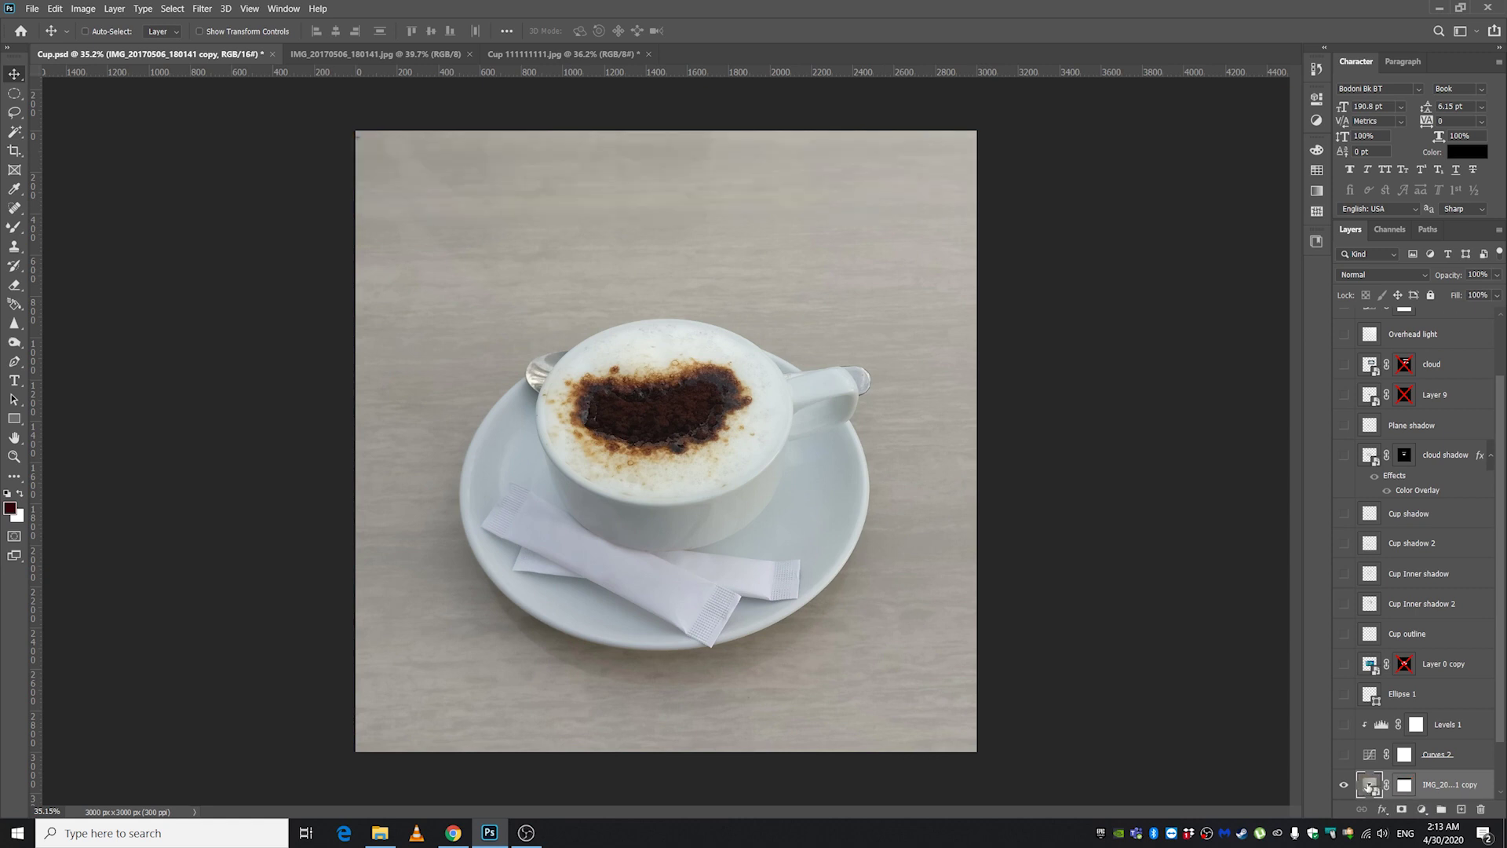
pyautogui.click(1344, 756)
pyautogui.click(1344, 754)
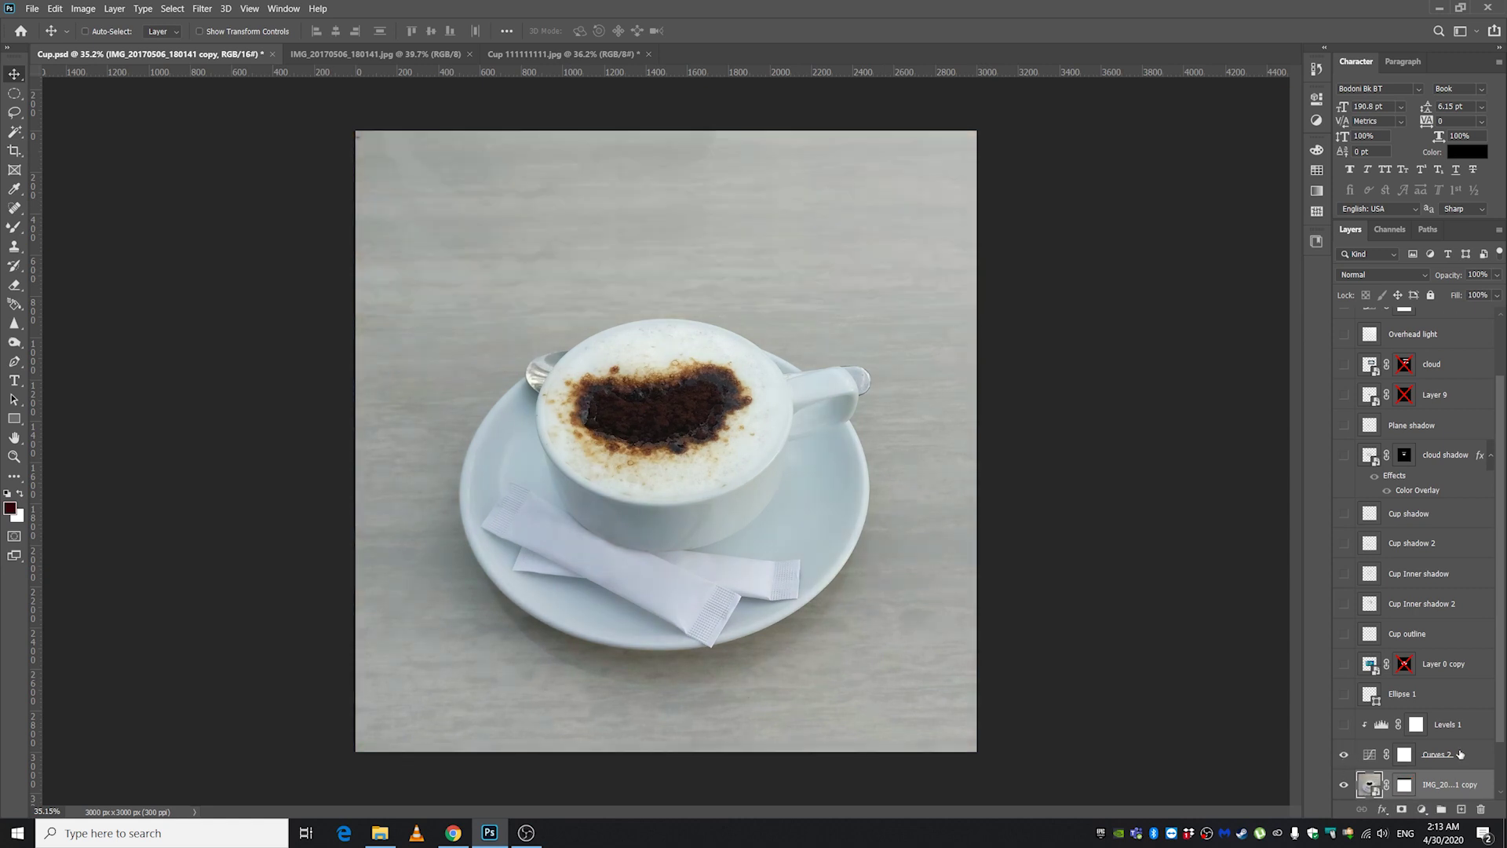
pyautogui.click(1405, 754)
pyautogui.click(1371, 757)
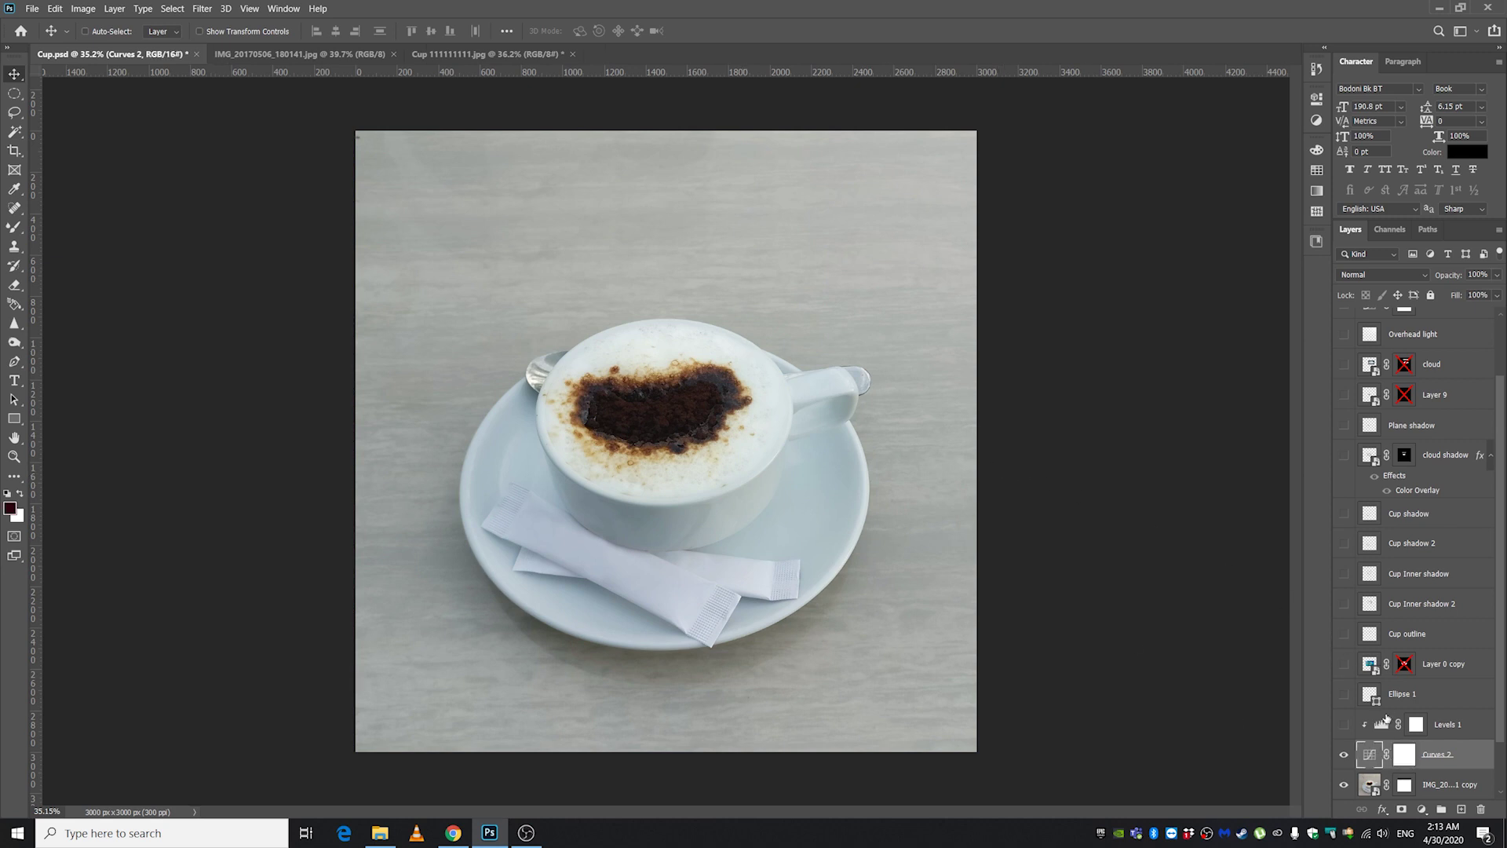
pyautogui.click(1447, 725)
pyautogui.click(1345, 726)
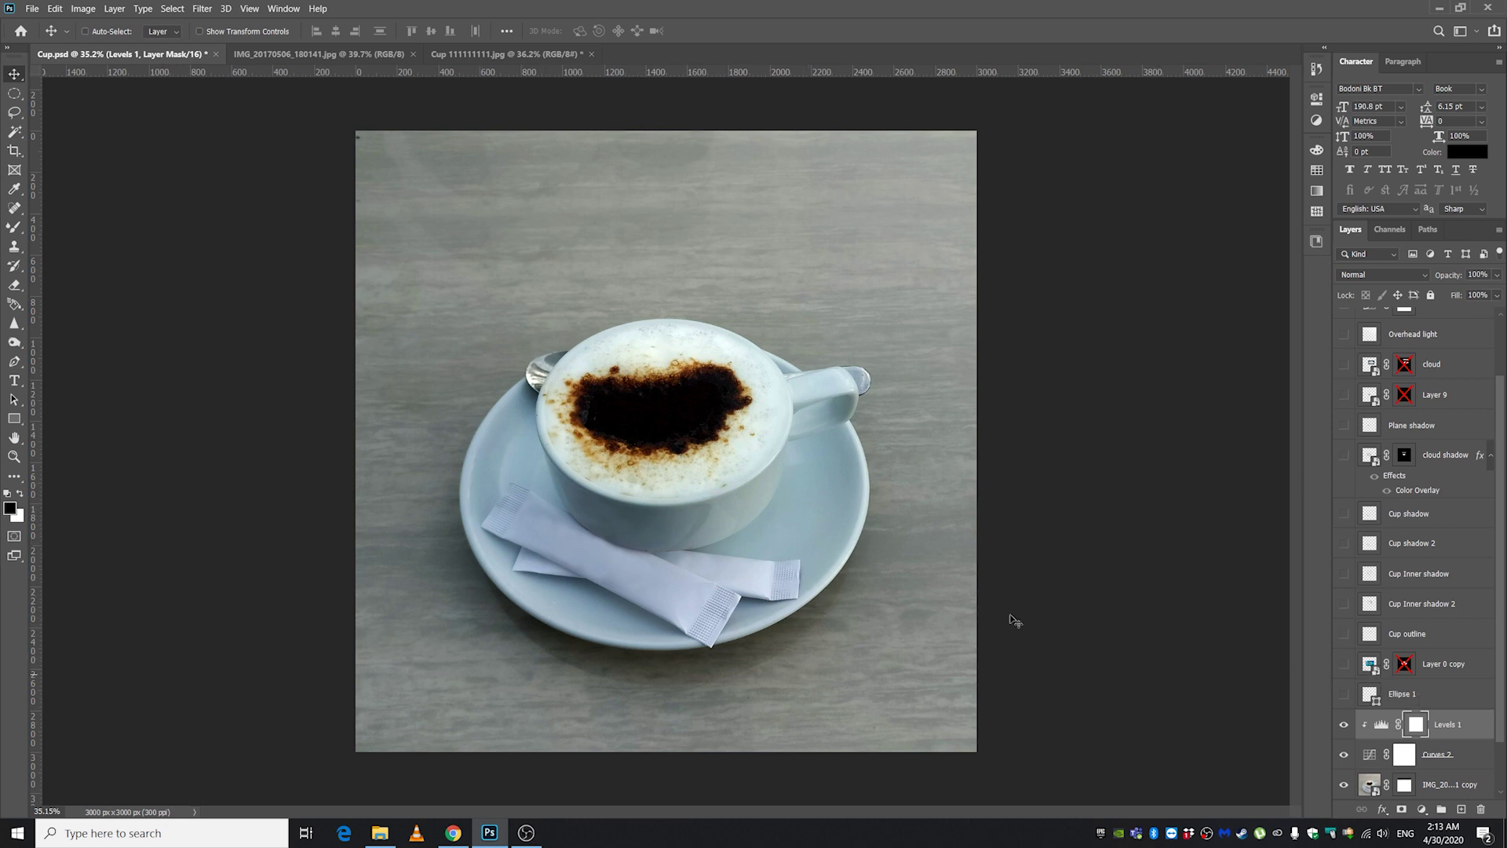
# - Select Ellipse 1, trace a trial path around the cup rim, then discard it
pyautogui.click(14, 362)
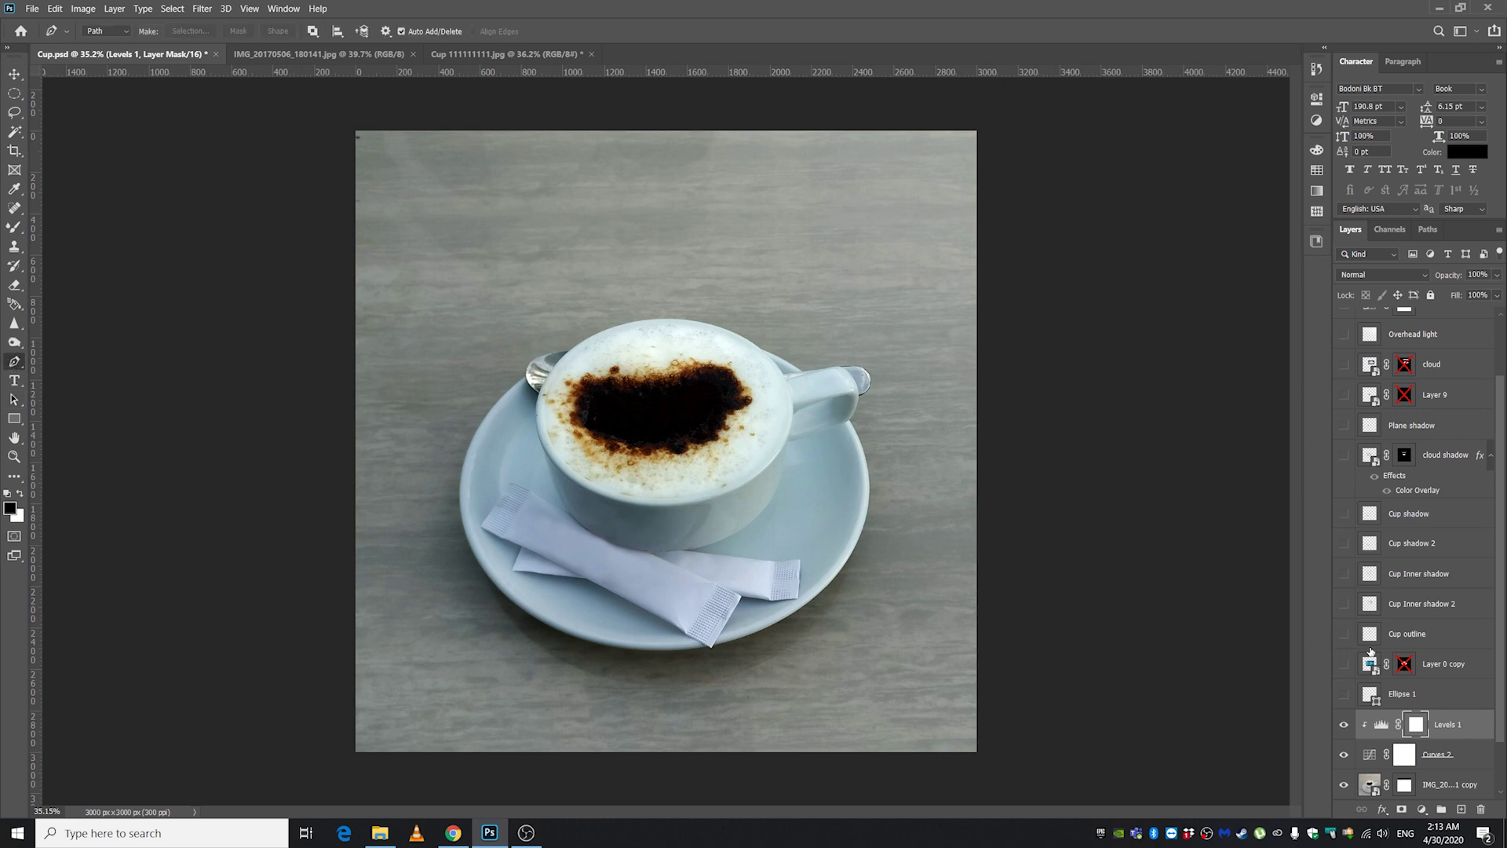
pyautogui.click(1402, 694)
pyautogui.scroll(3, 660, 377)
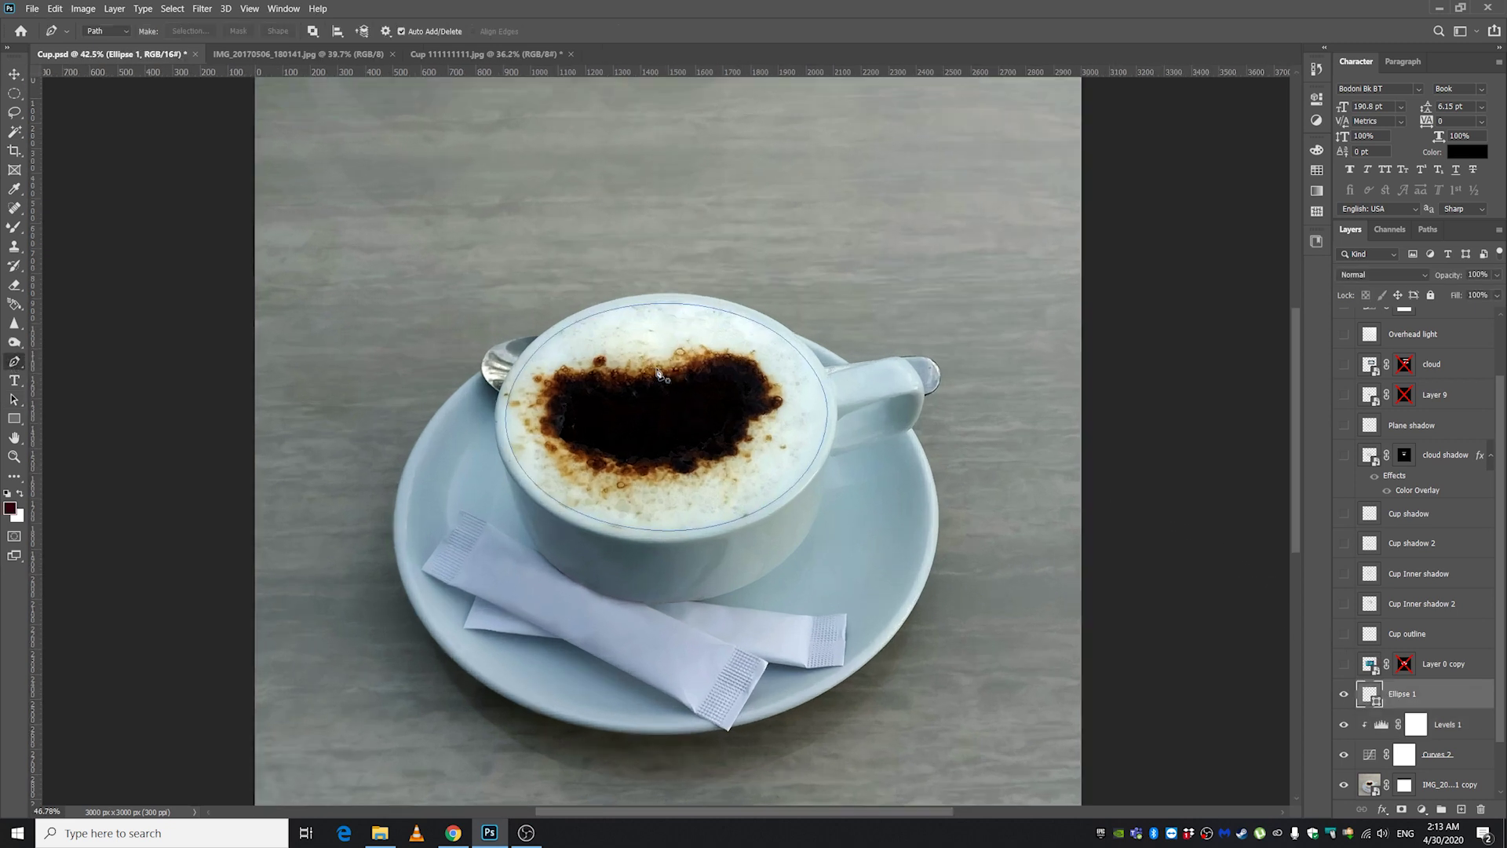
pyautogui.scroll(2, 659, 378)
pyautogui.click(733, 269)
pyautogui.click(934, 319)
pyautogui.click(911, 481)
pyautogui.click(941, 518)
pyautogui.click(860, 542)
pyautogui.click(778, 565)
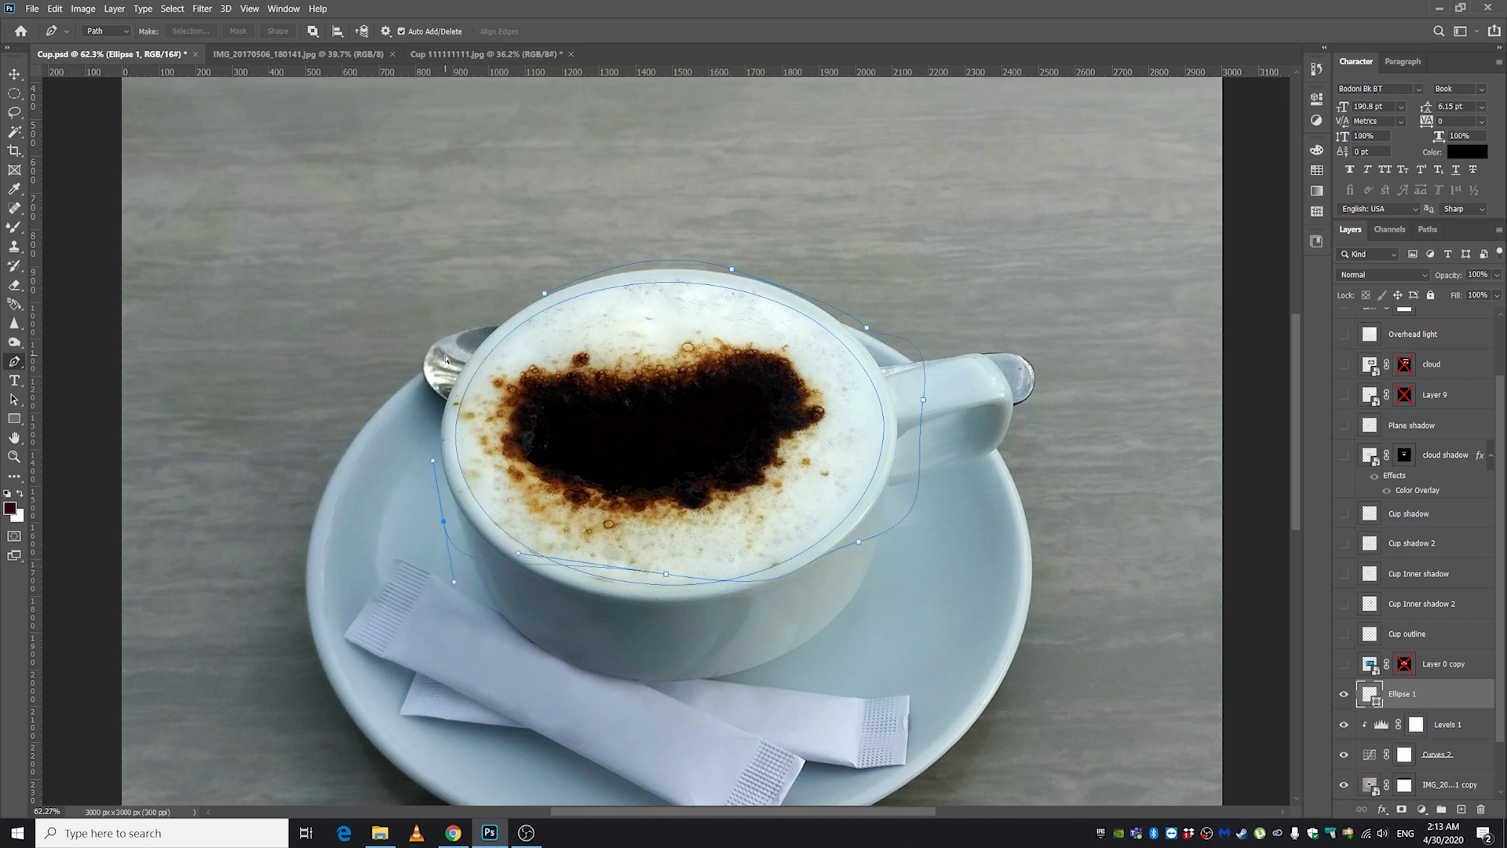
pyautogui.press('Escape')
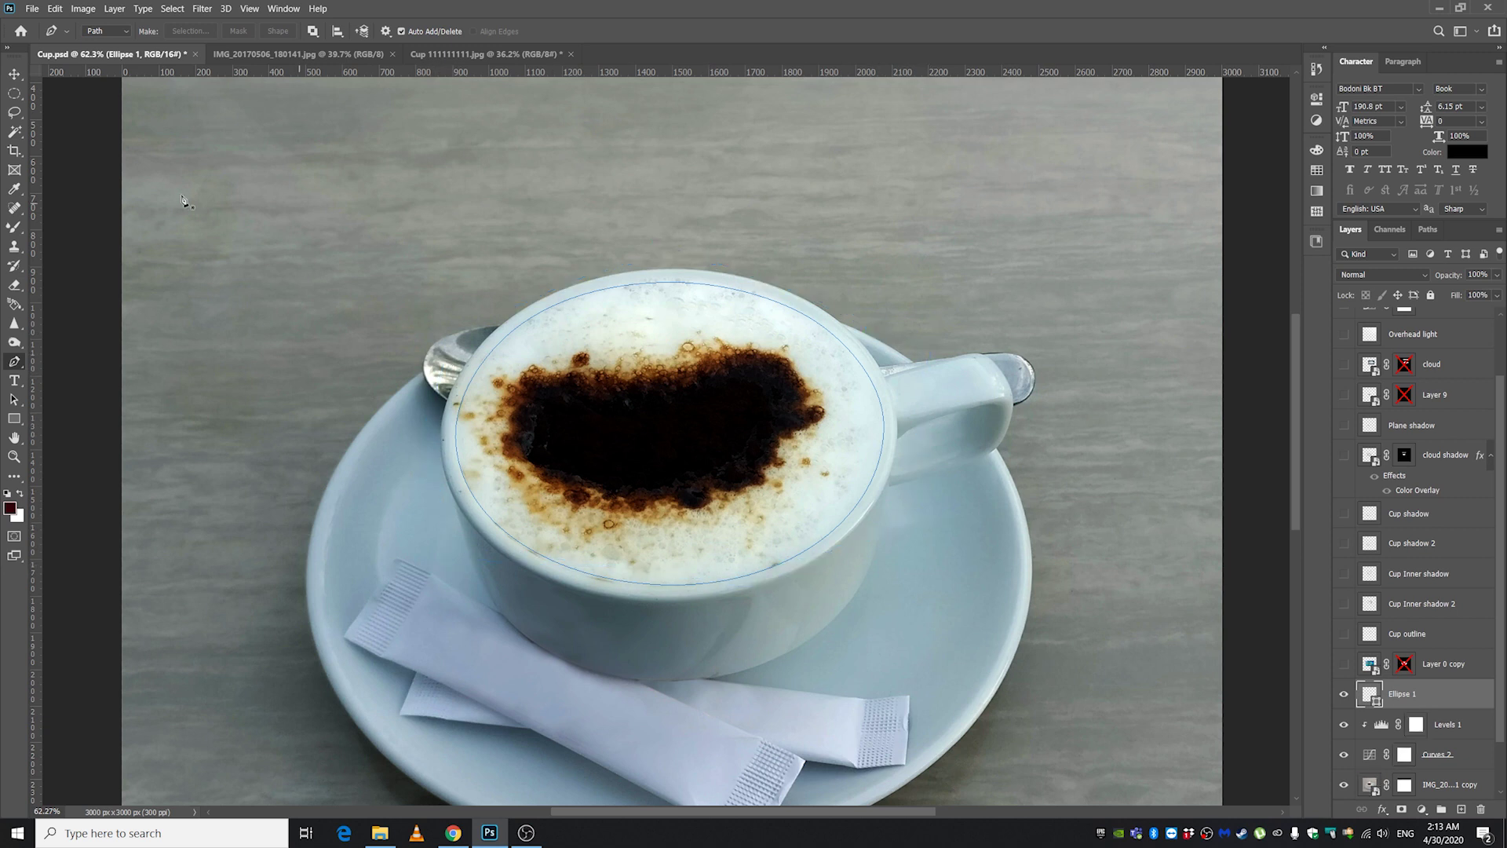
# - Load the Ellipse 1 shape as a selection to check it, then deselect
pyautogui.click(17, 75)
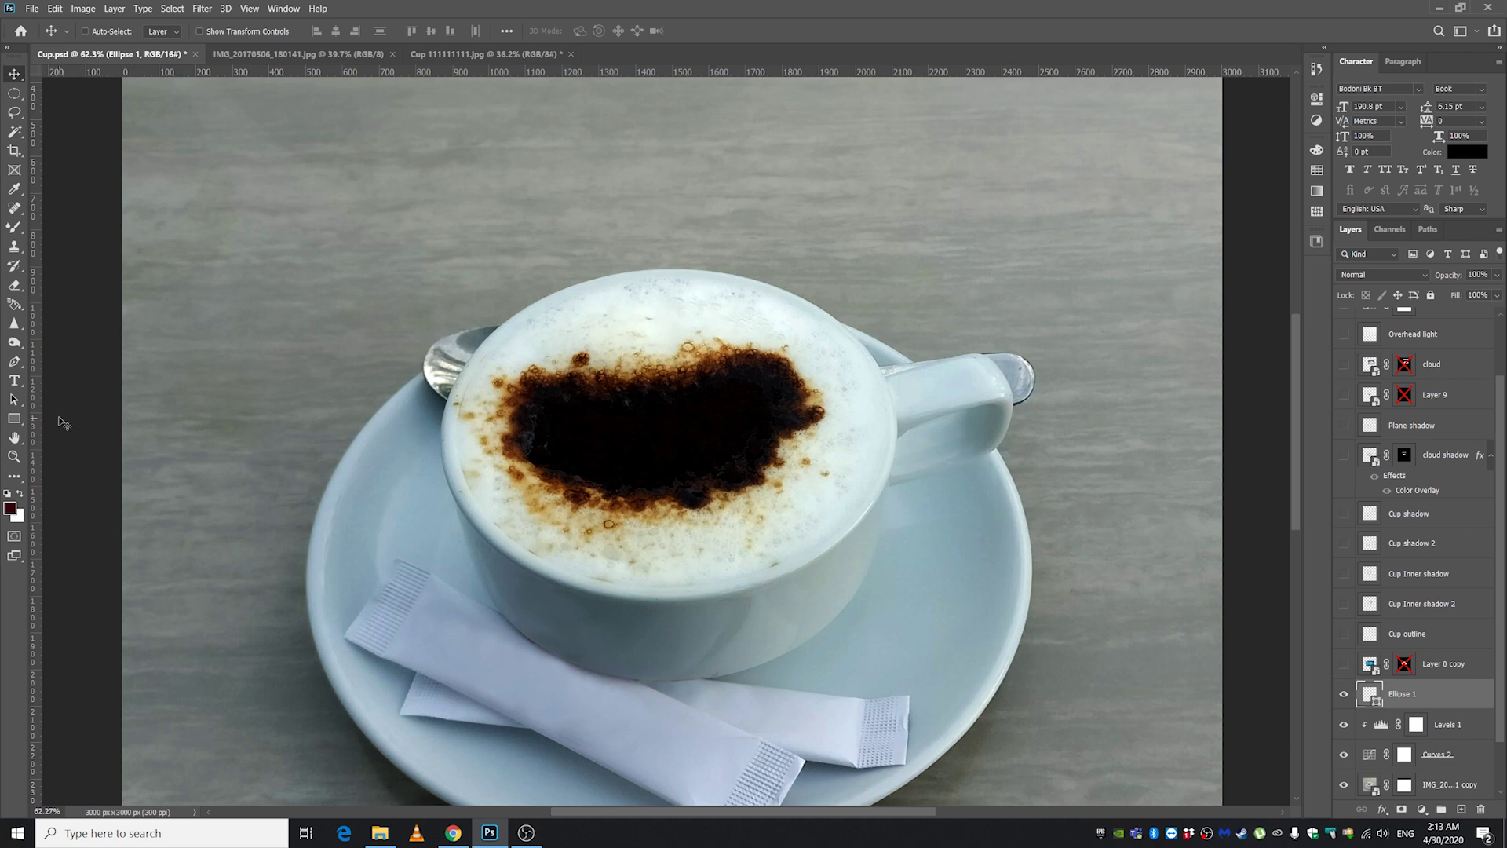
pyautogui.click(14, 375)
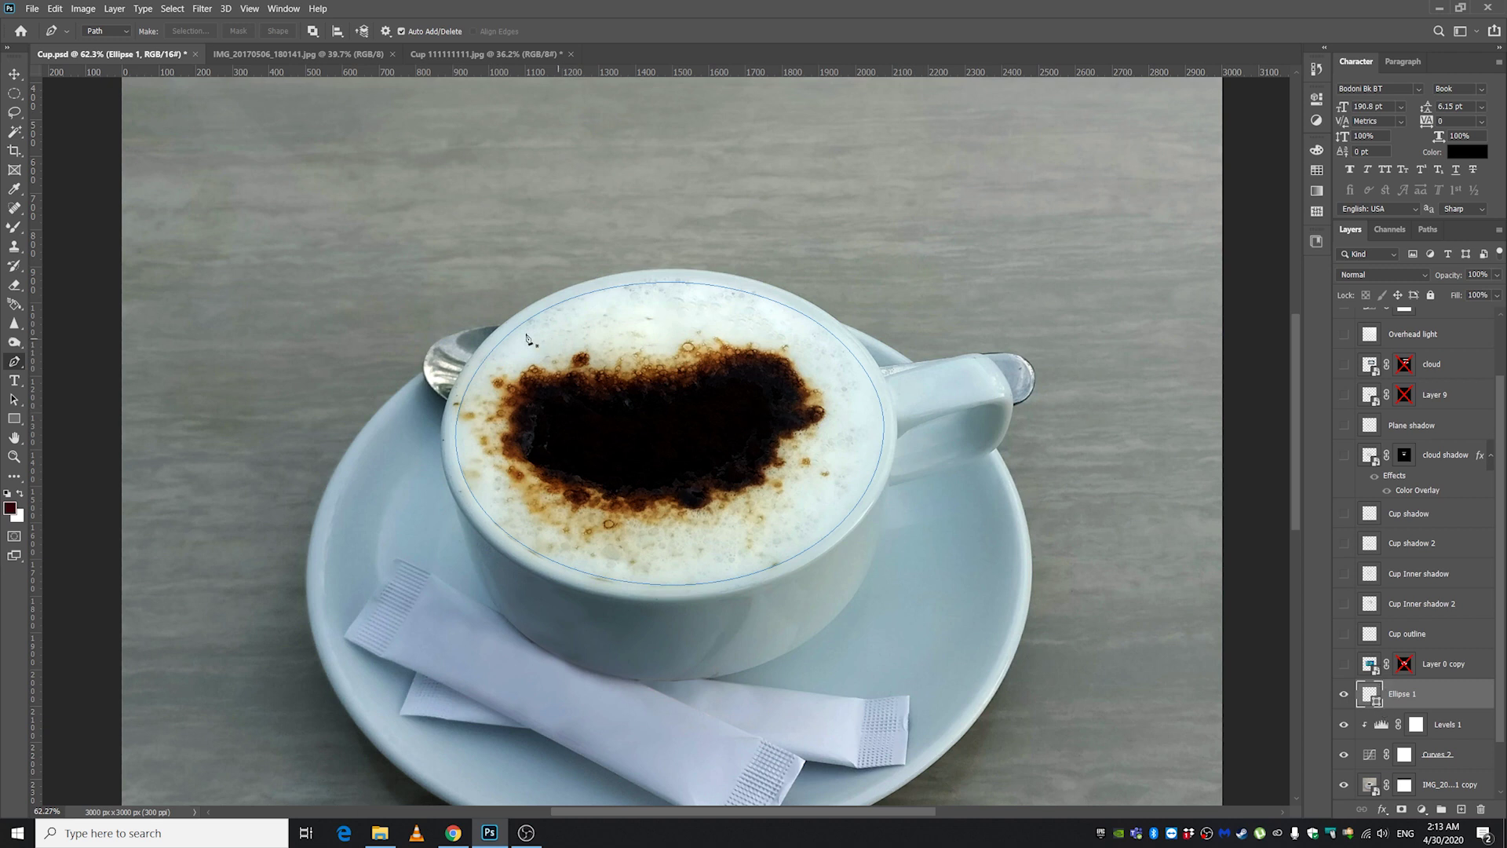
pyautogui.click(14, 73)
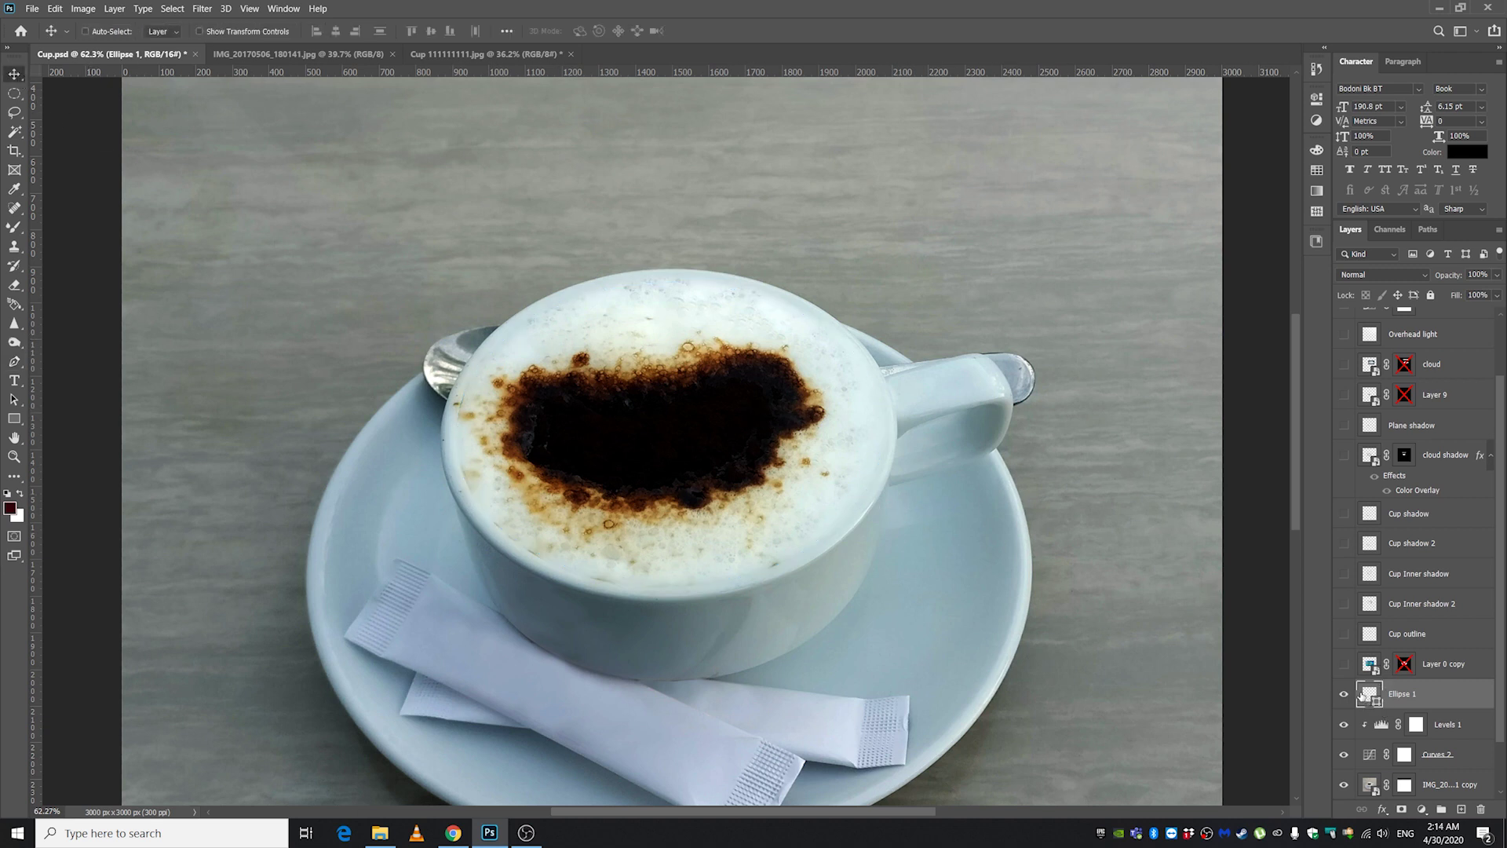
pyautogui.press('ctrl')
pyautogui.keyDown('ctrl'); pyautogui.click(1373, 695); pyautogui.keyUp('ctrl')
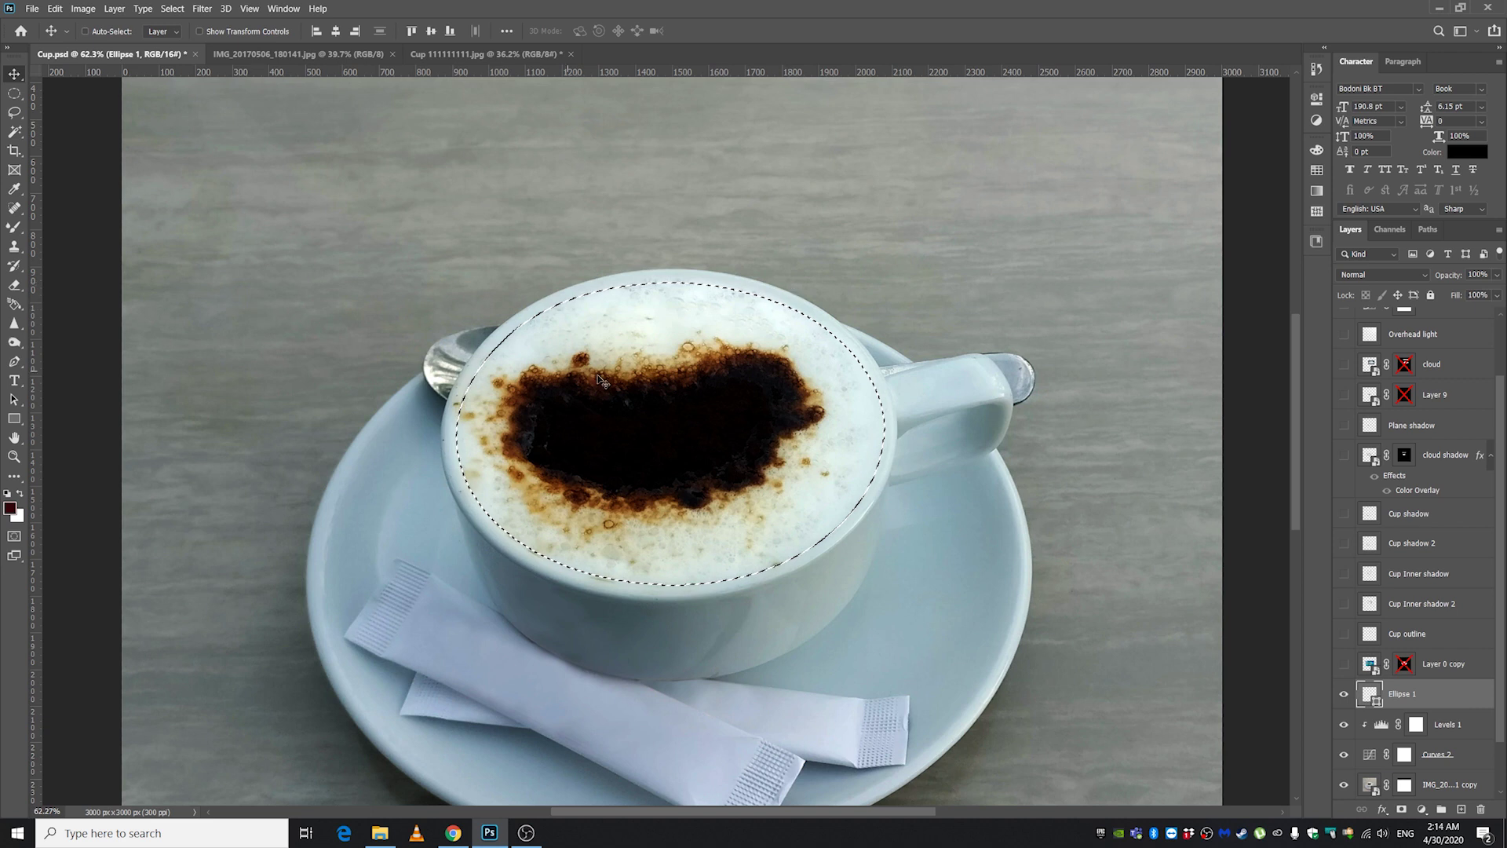
pyautogui.press('l')
pyautogui.rightClick(616, 335)
pyautogui.click(647, 343)
pyautogui.press('v')
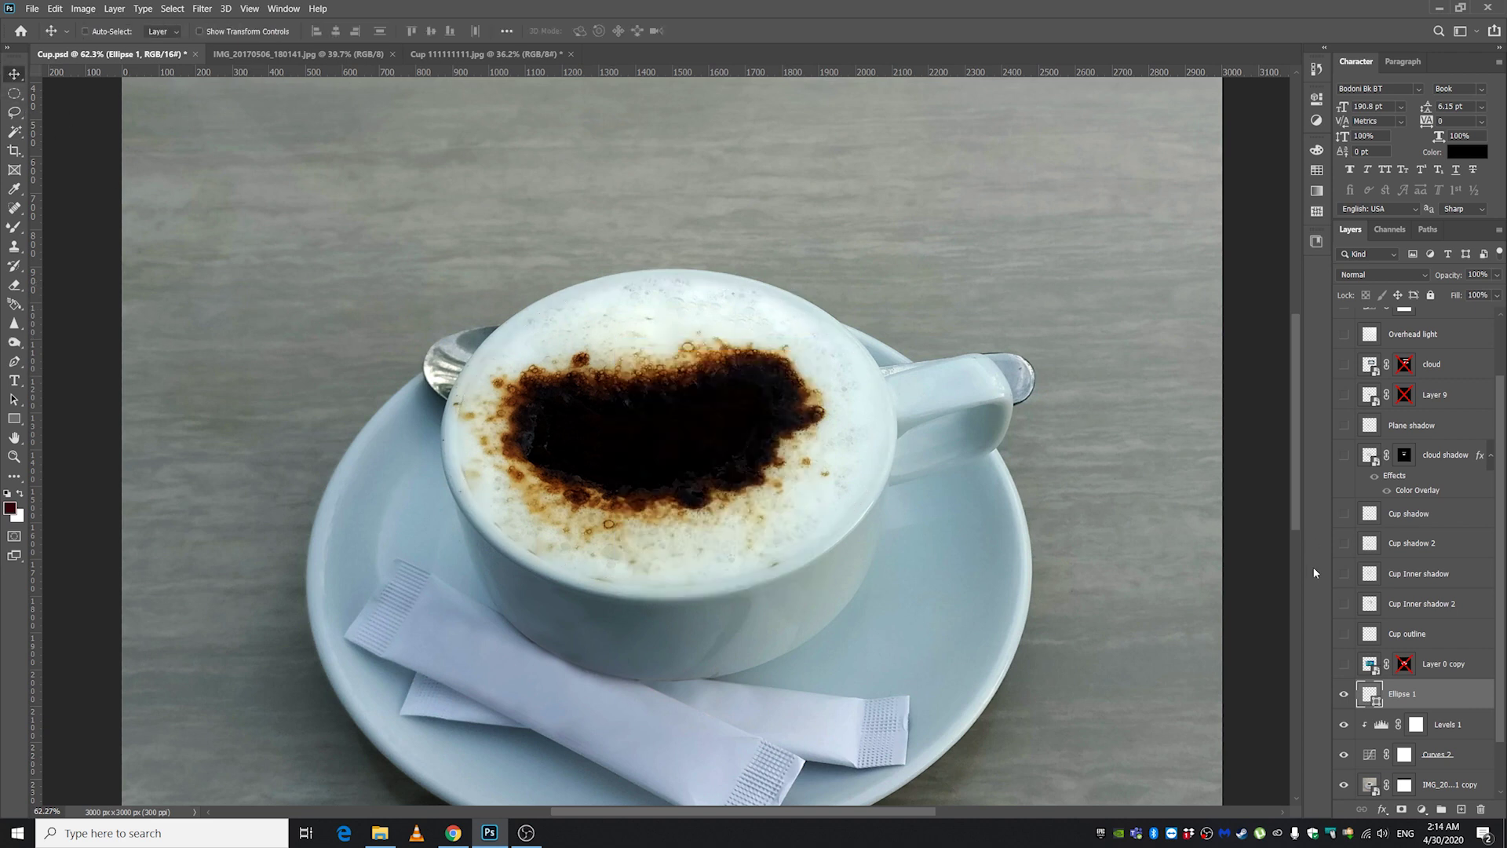
# - Show the Layer 0 copy island photo and clip it to the Ellipse 1 shape
pyautogui.click(1344, 664)
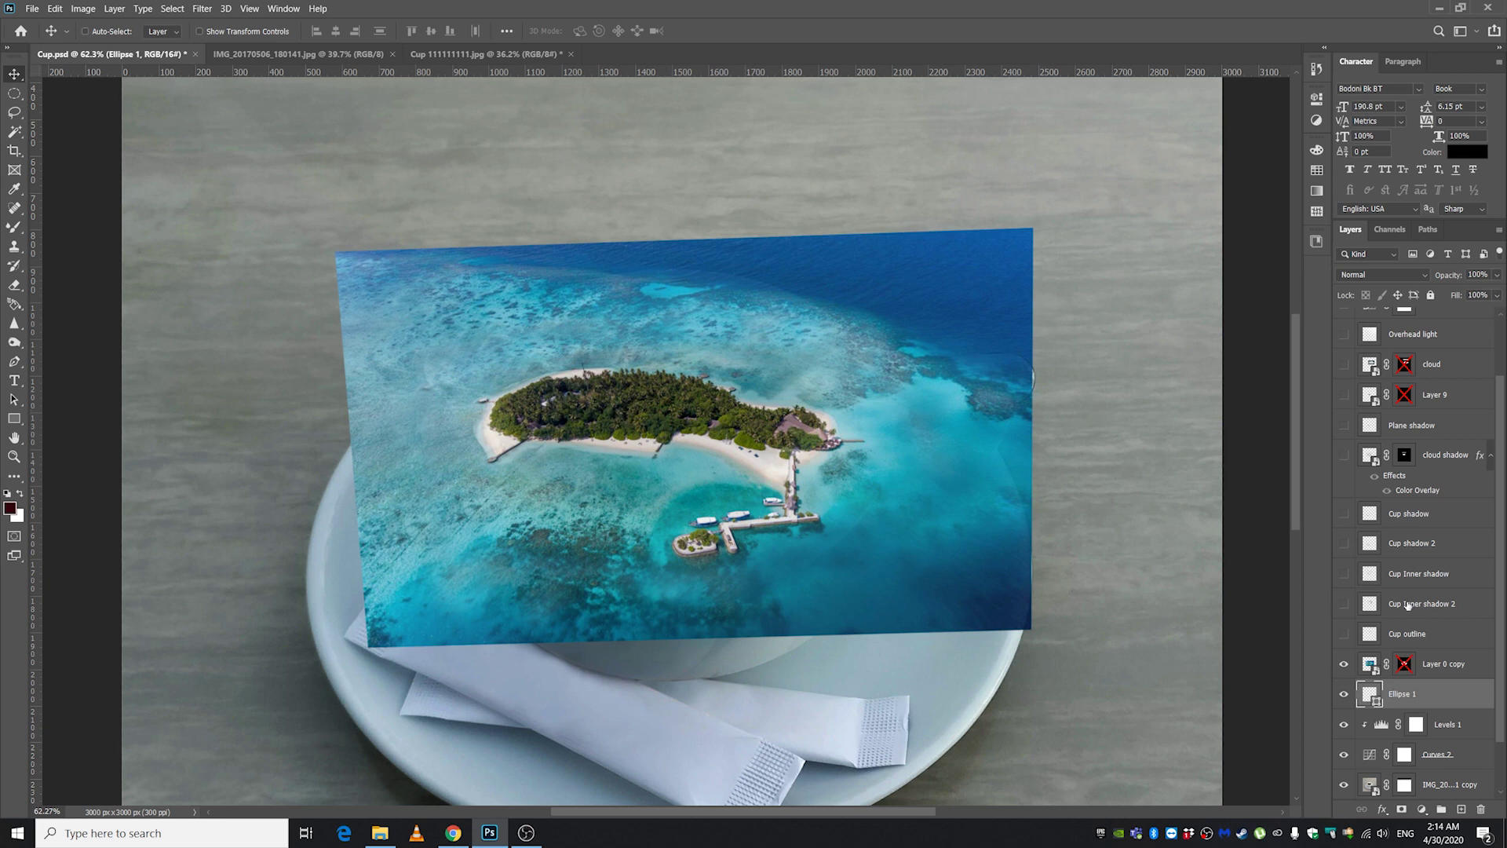
pyautogui.click(1344, 665)
pyautogui.keyDown('alt'); pyautogui.click(1401, 680); pyautogui.keyUp('alt')
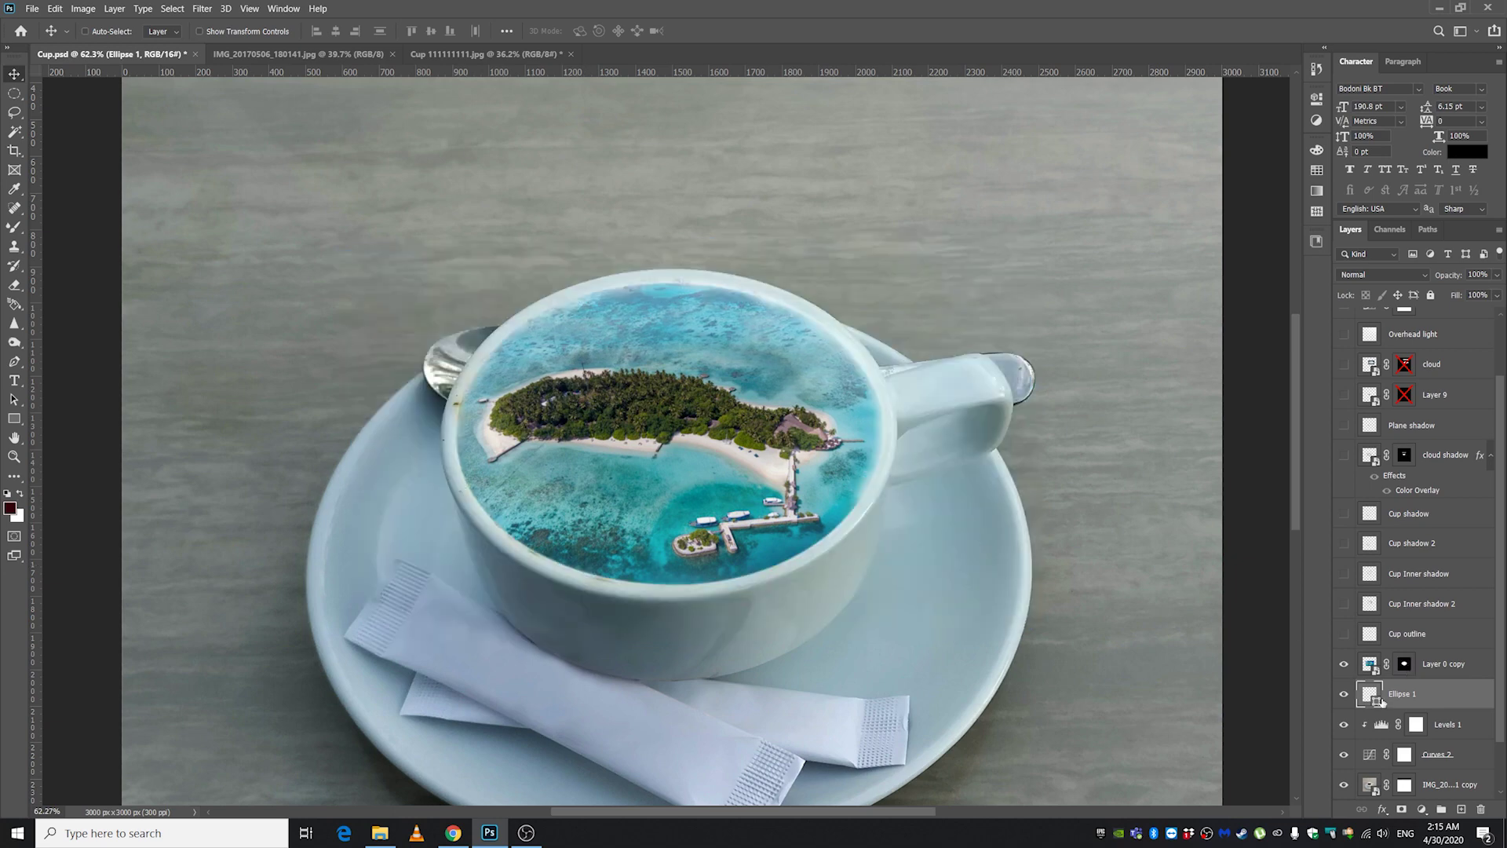
# - Select the Cup outline layer and toggle its visibility to compare
pyautogui.click(1410, 635)
pyautogui.scroll(2, 738, 276)
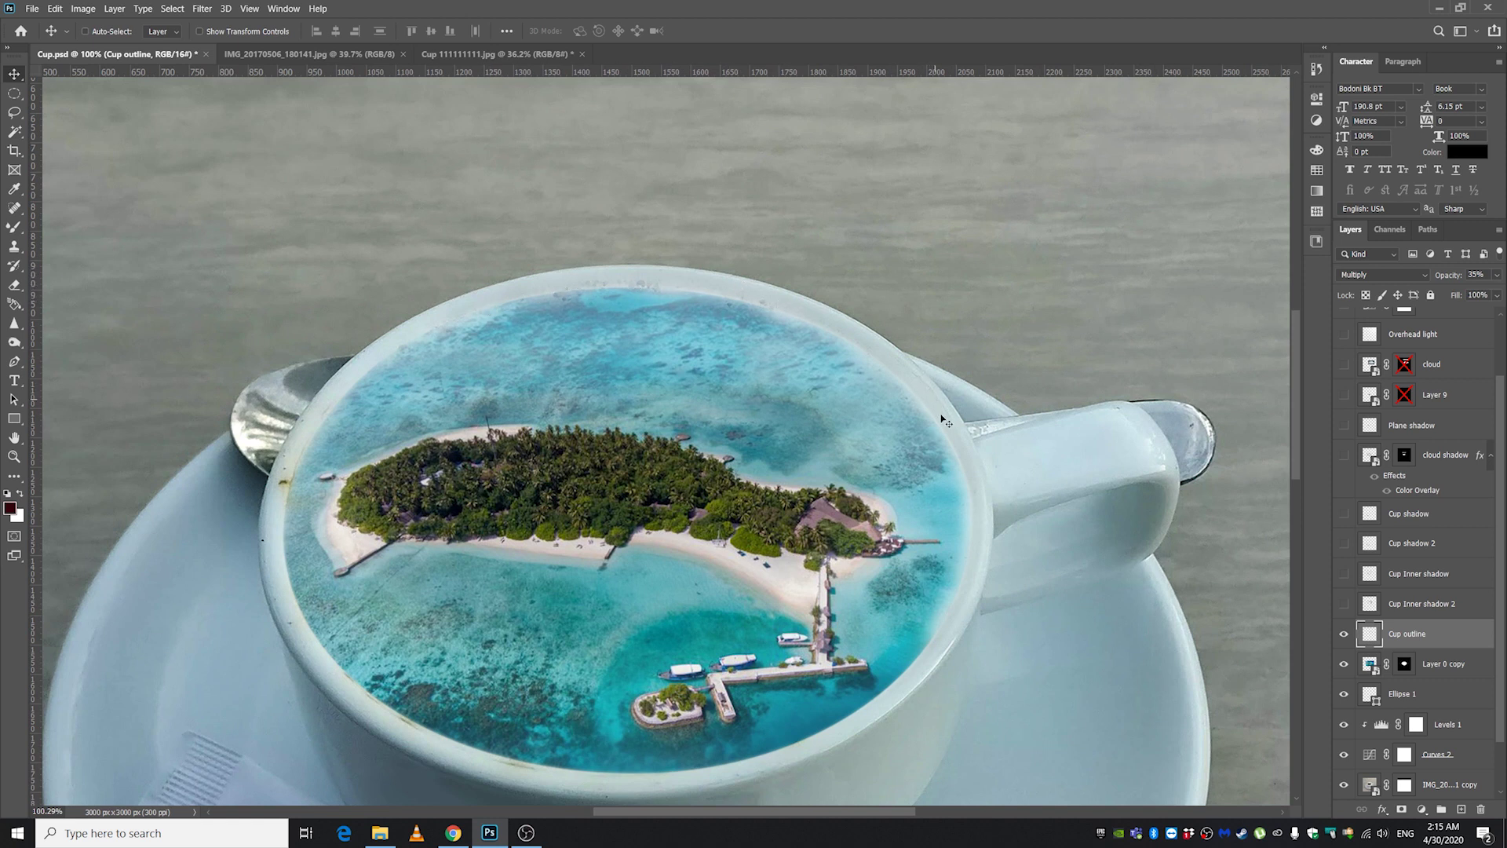
pyautogui.click(1344, 633)
# - Turn on Cup Inner shadow 2, Cup Inner shadow, Cup shadow 2 and Cup shadow
pyautogui.click(1370, 603)
pyautogui.click(1345, 605)
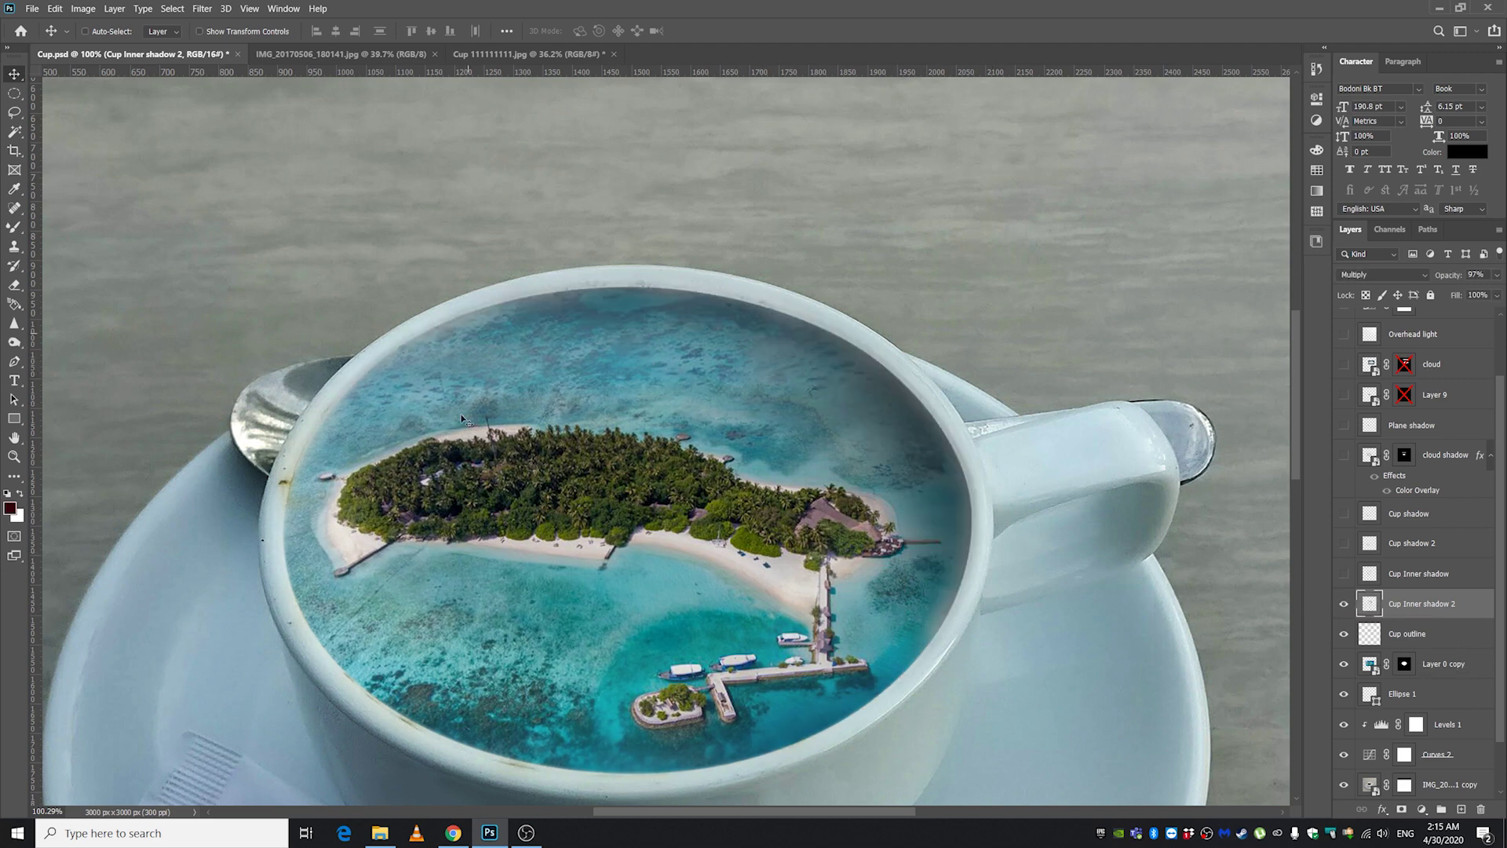
pyautogui.click(1370, 573)
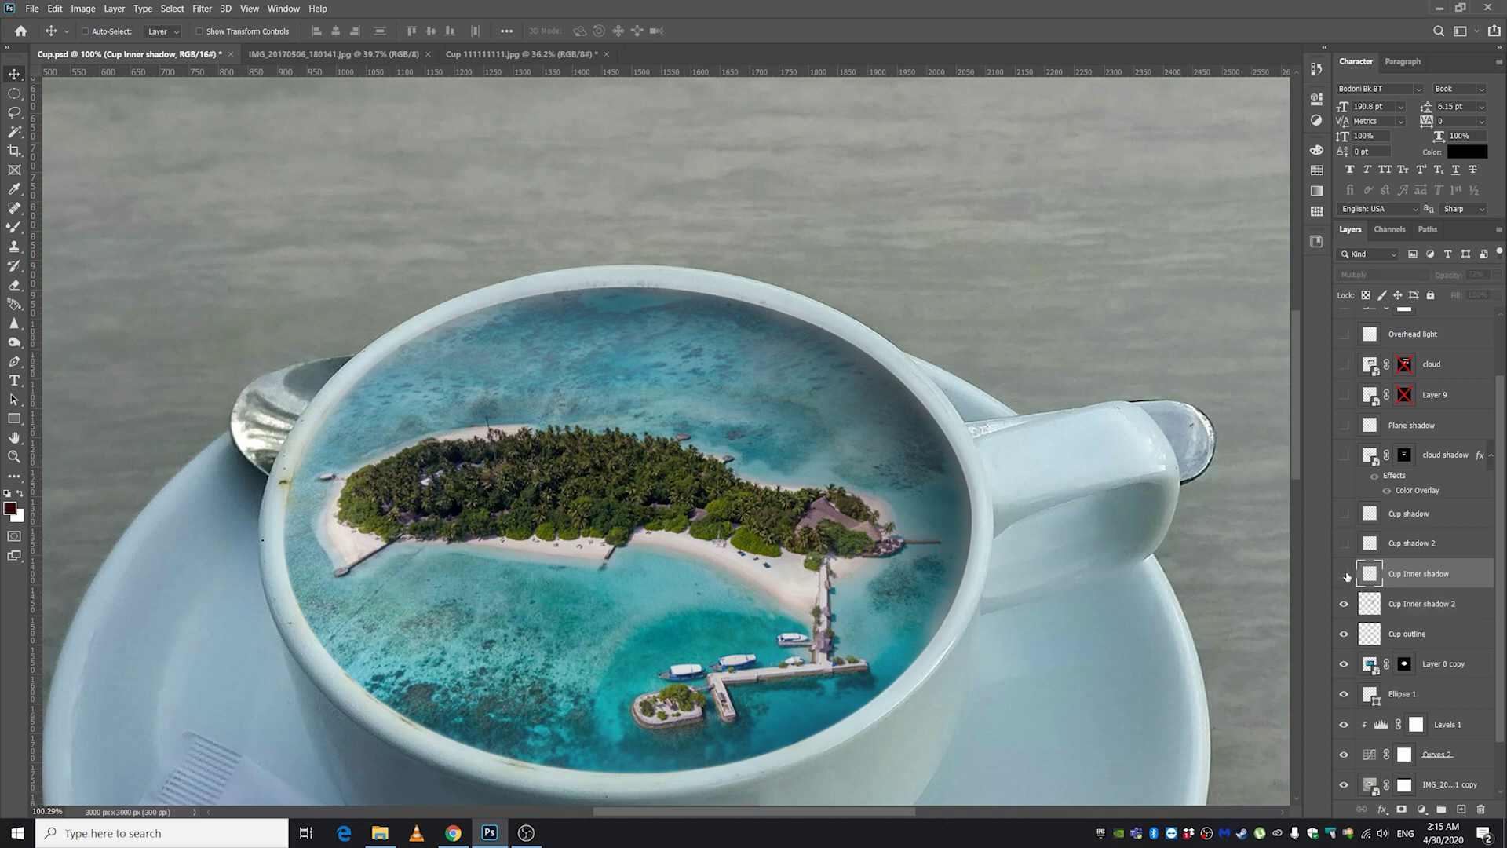
pyautogui.click(1348, 574)
pyautogui.scroll(-2, 541, 432)
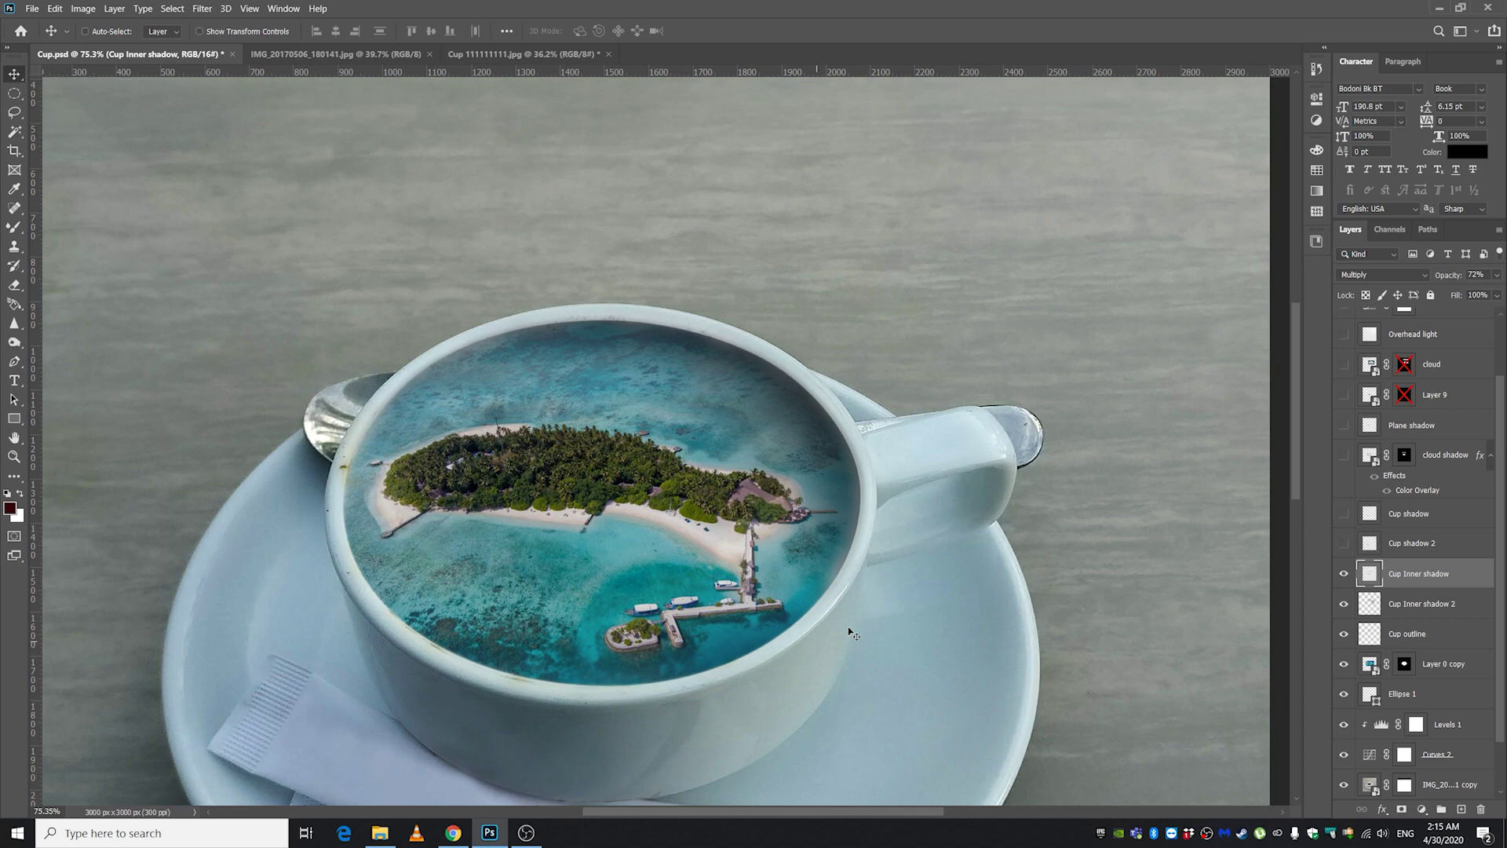
pyautogui.scroll(-1, 878, 318)
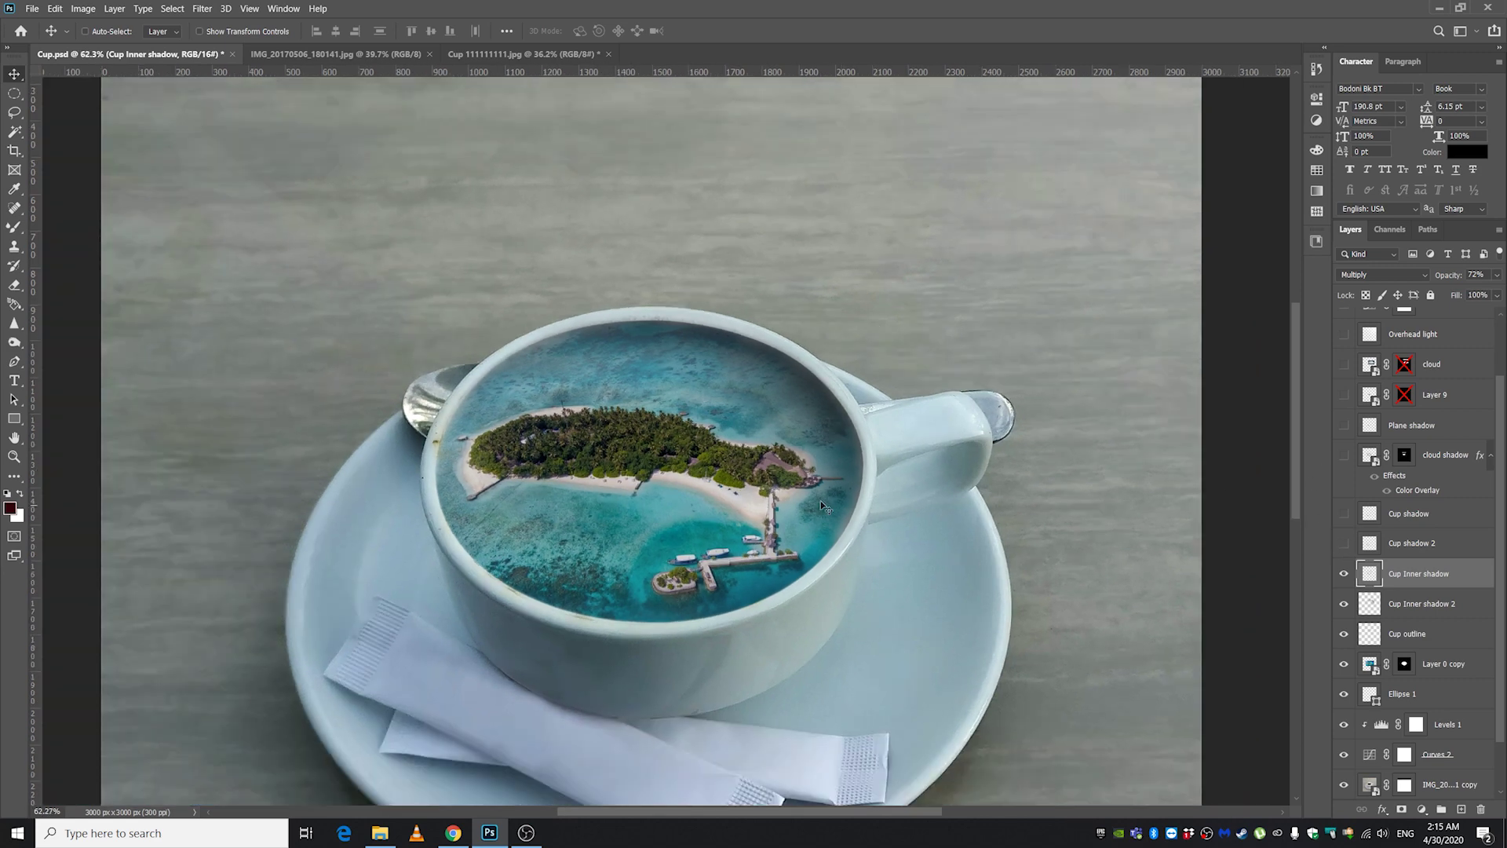
pyautogui.scroll(-1, 821, 504)
pyautogui.click(1346, 543)
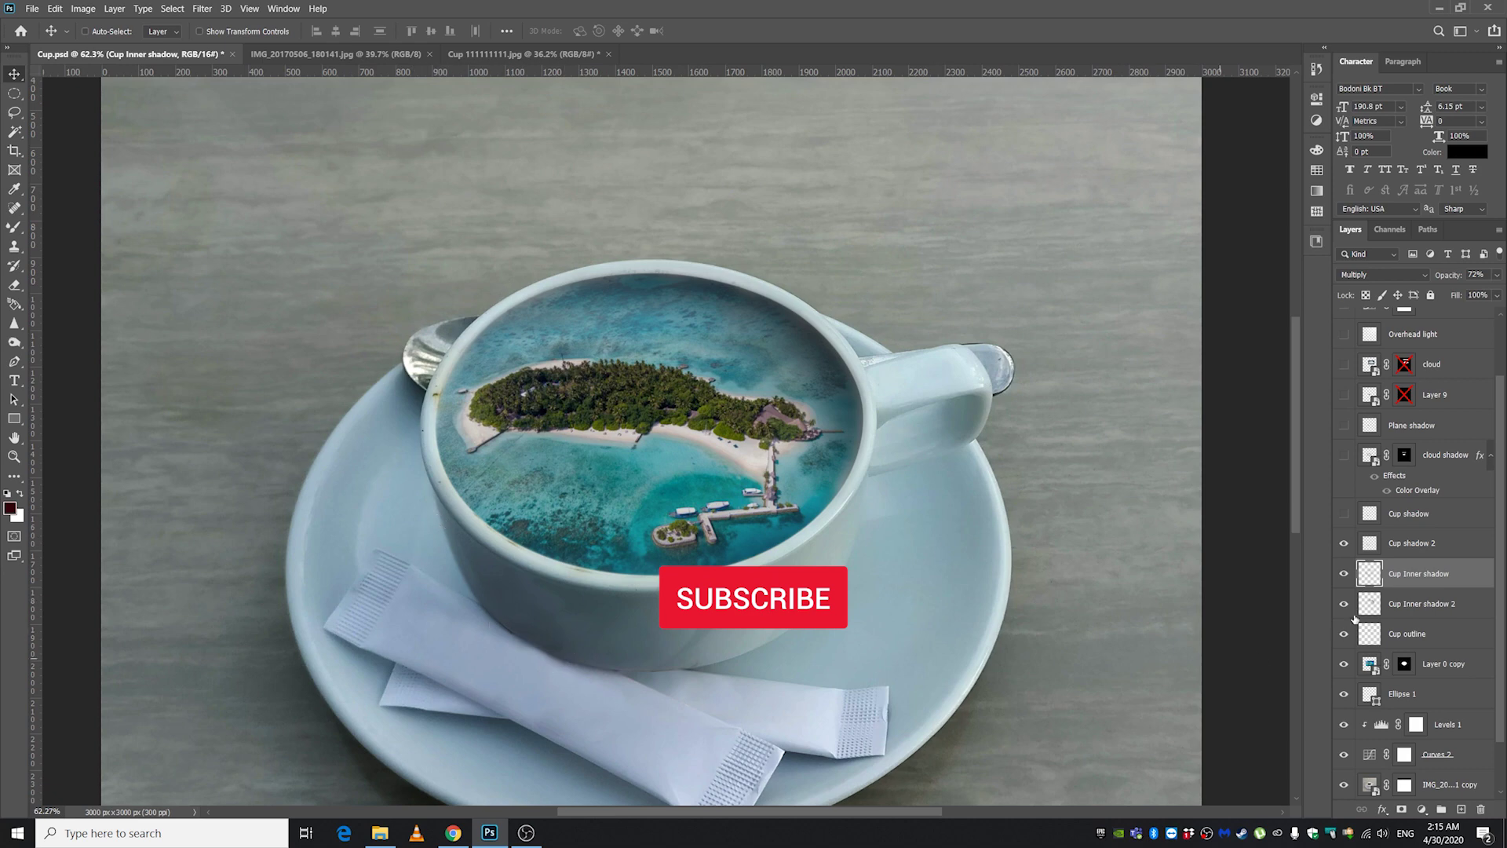
pyautogui.click(1344, 514)
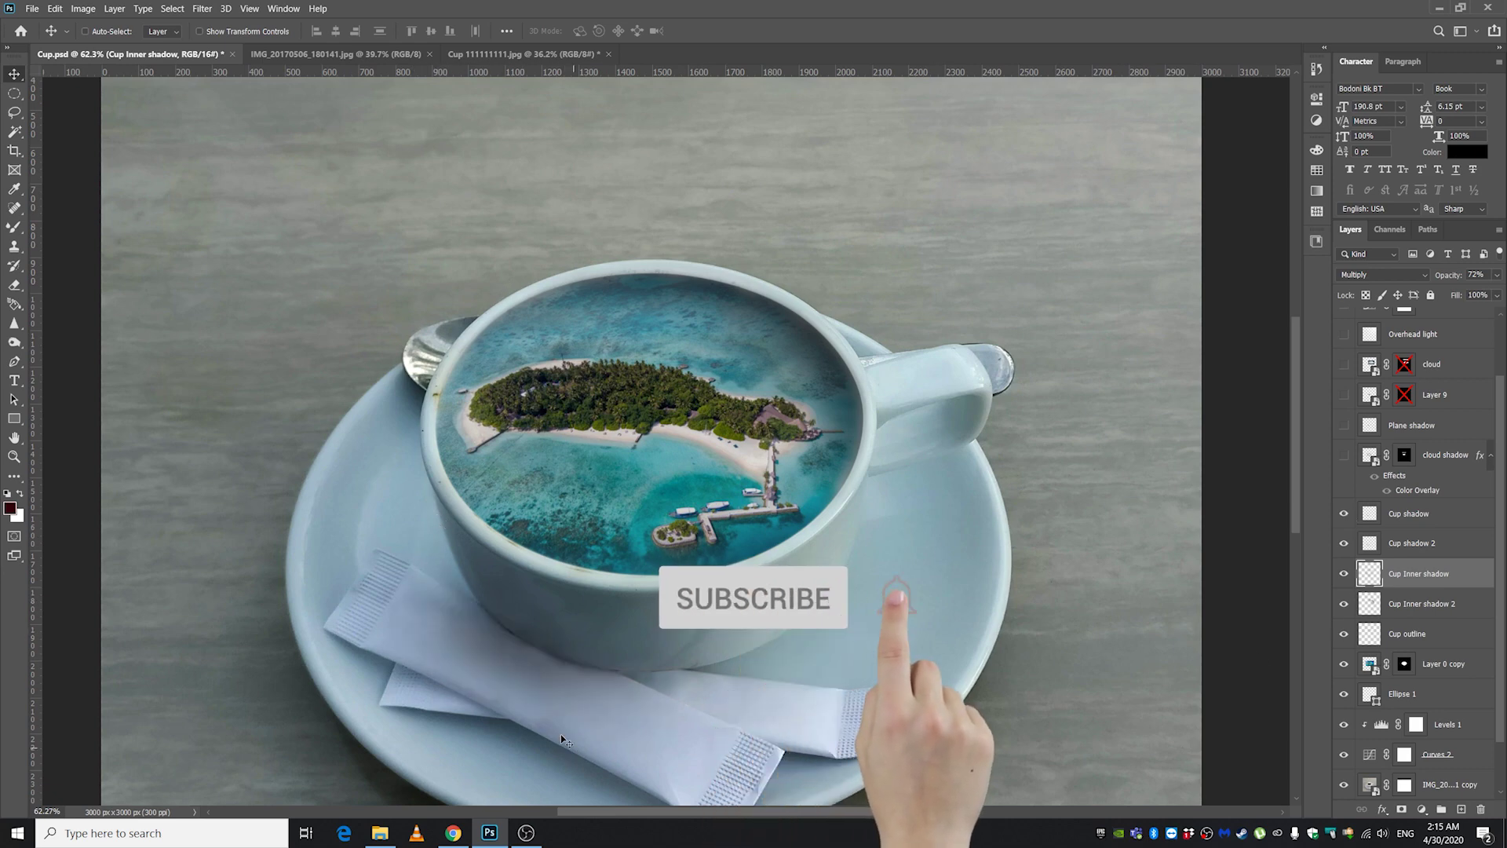
pyautogui.scroll(-2, 536, 717)
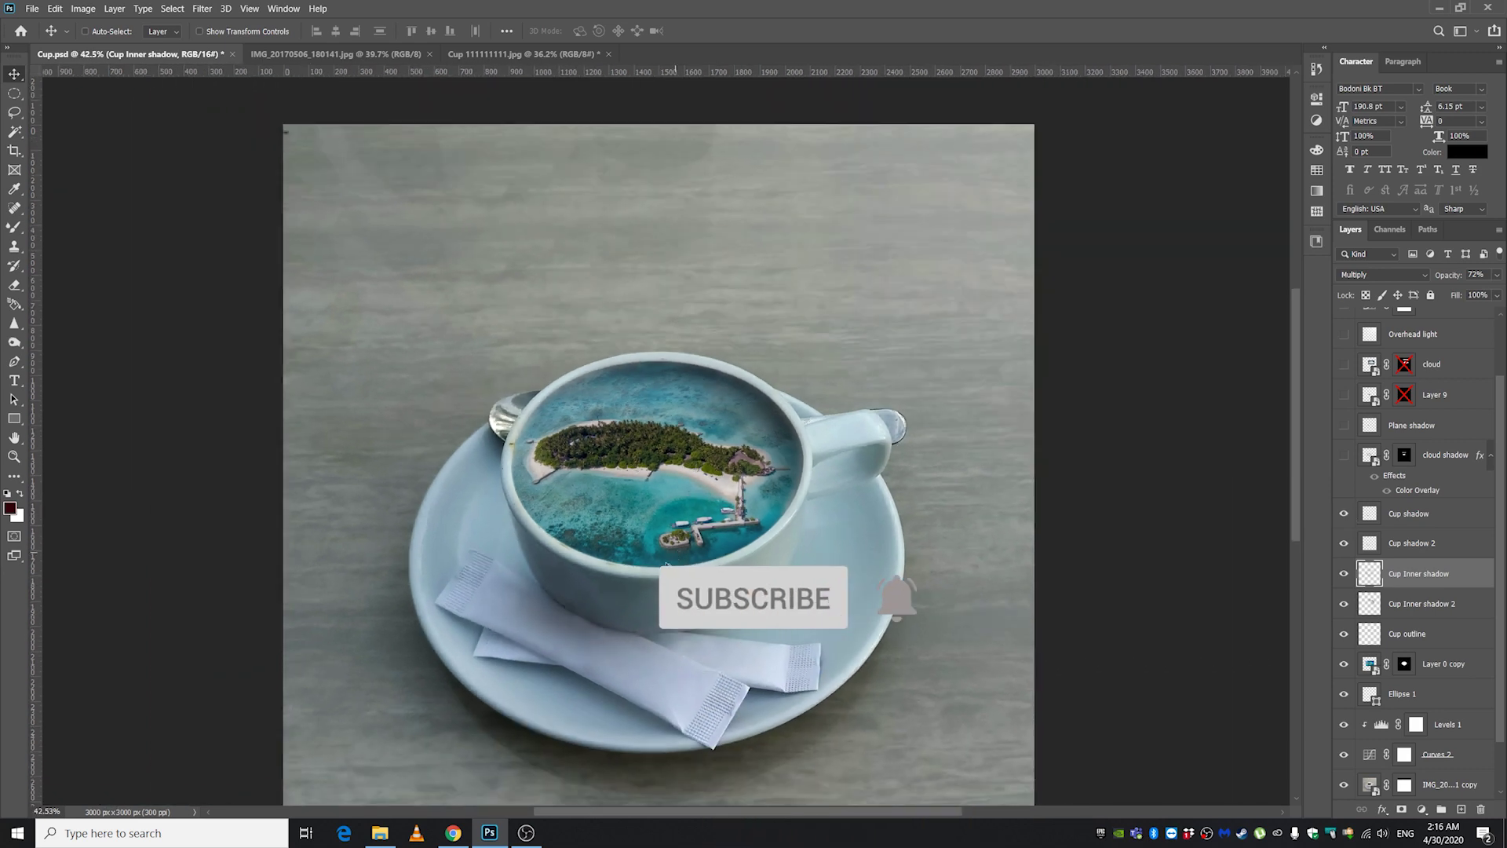
pyautogui.scroll(2, 657, 575)
# - Turn on and select the cloud image layer
pyautogui.click(1437, 456)
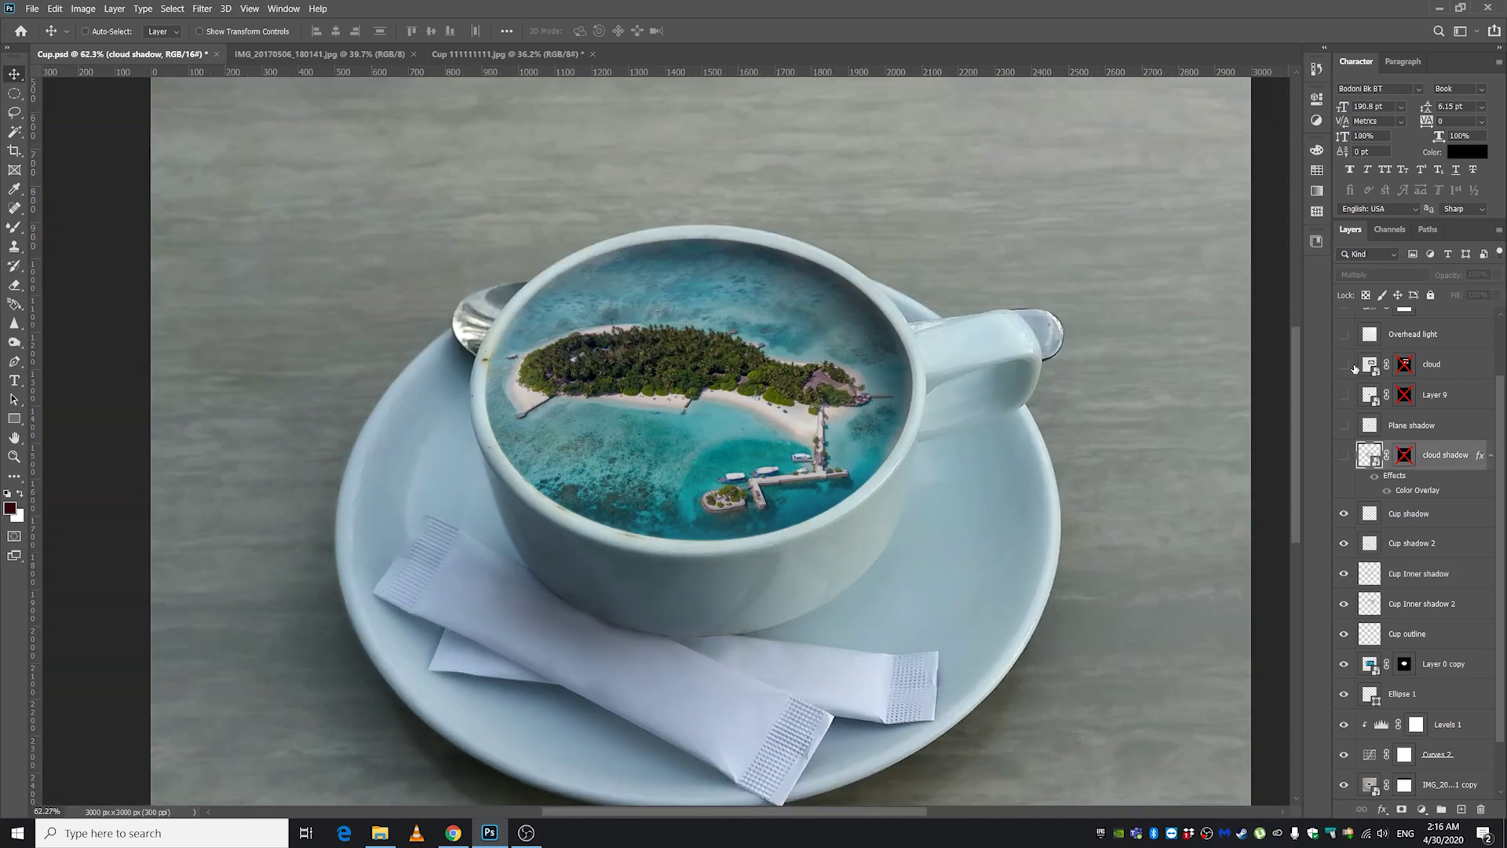
pyautogui.click(1344, 365)
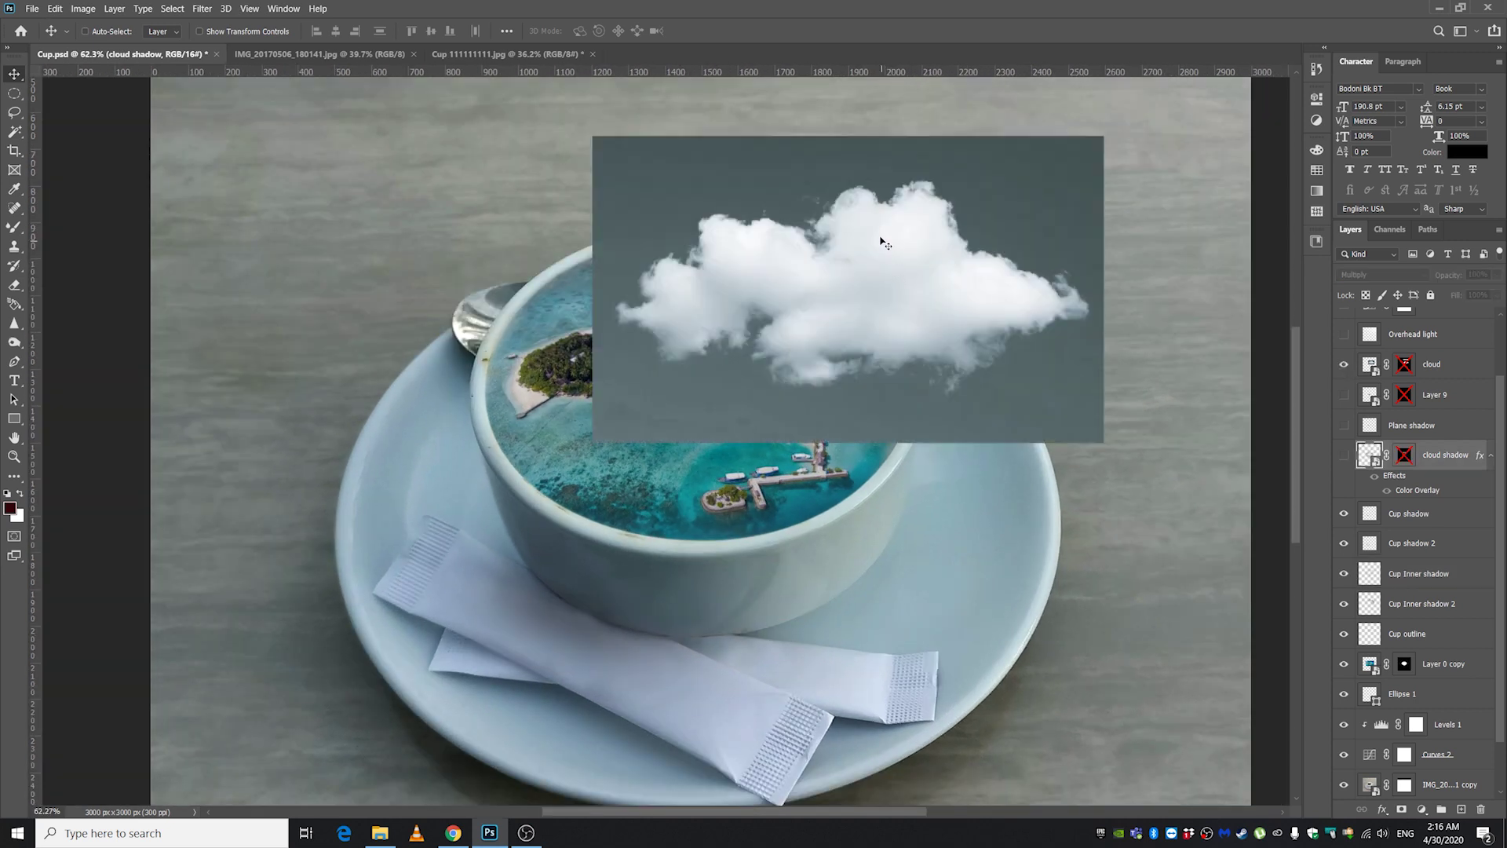
pyautogui.click(1444, 365)
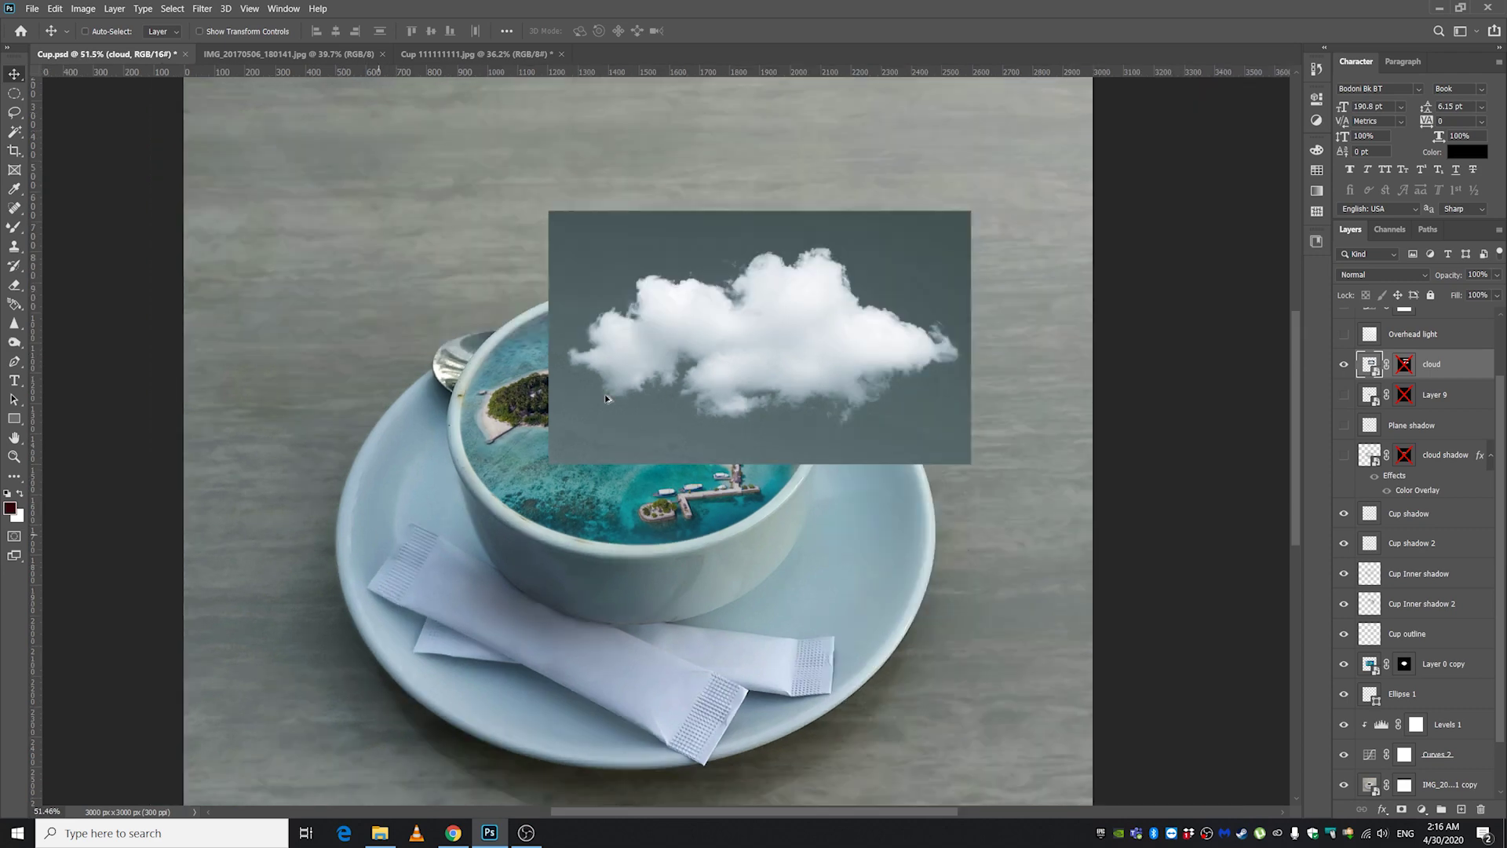
pyautogui.scroll(1, 706, 330)
# - Sample the grey sky with Color Range, confirm it, then deselect
pyautogui.click(202, 7)
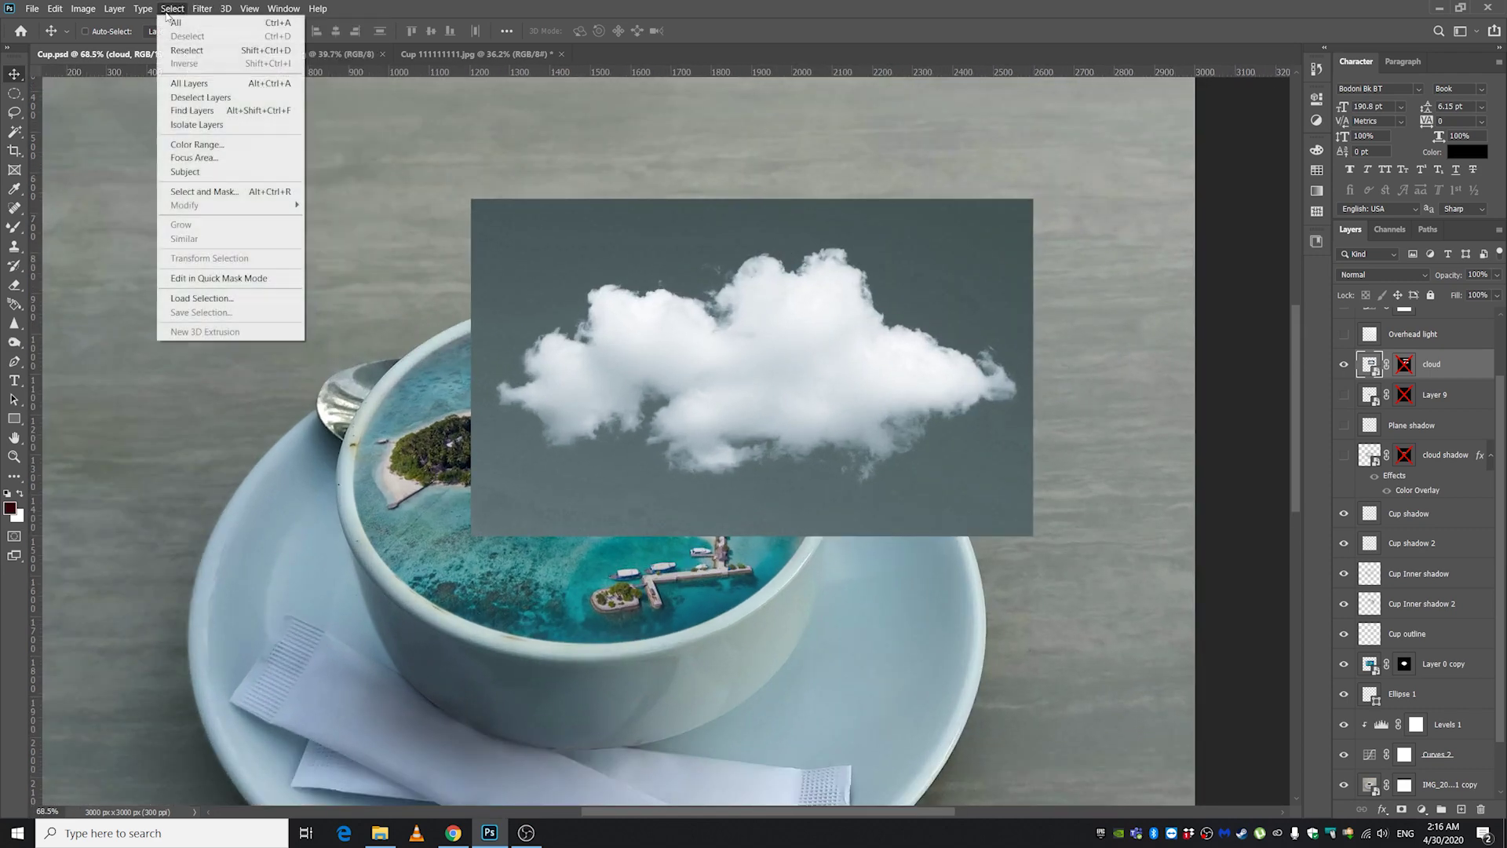
pyautogui.click(171, 9)
pyautogui.click(197, 143)
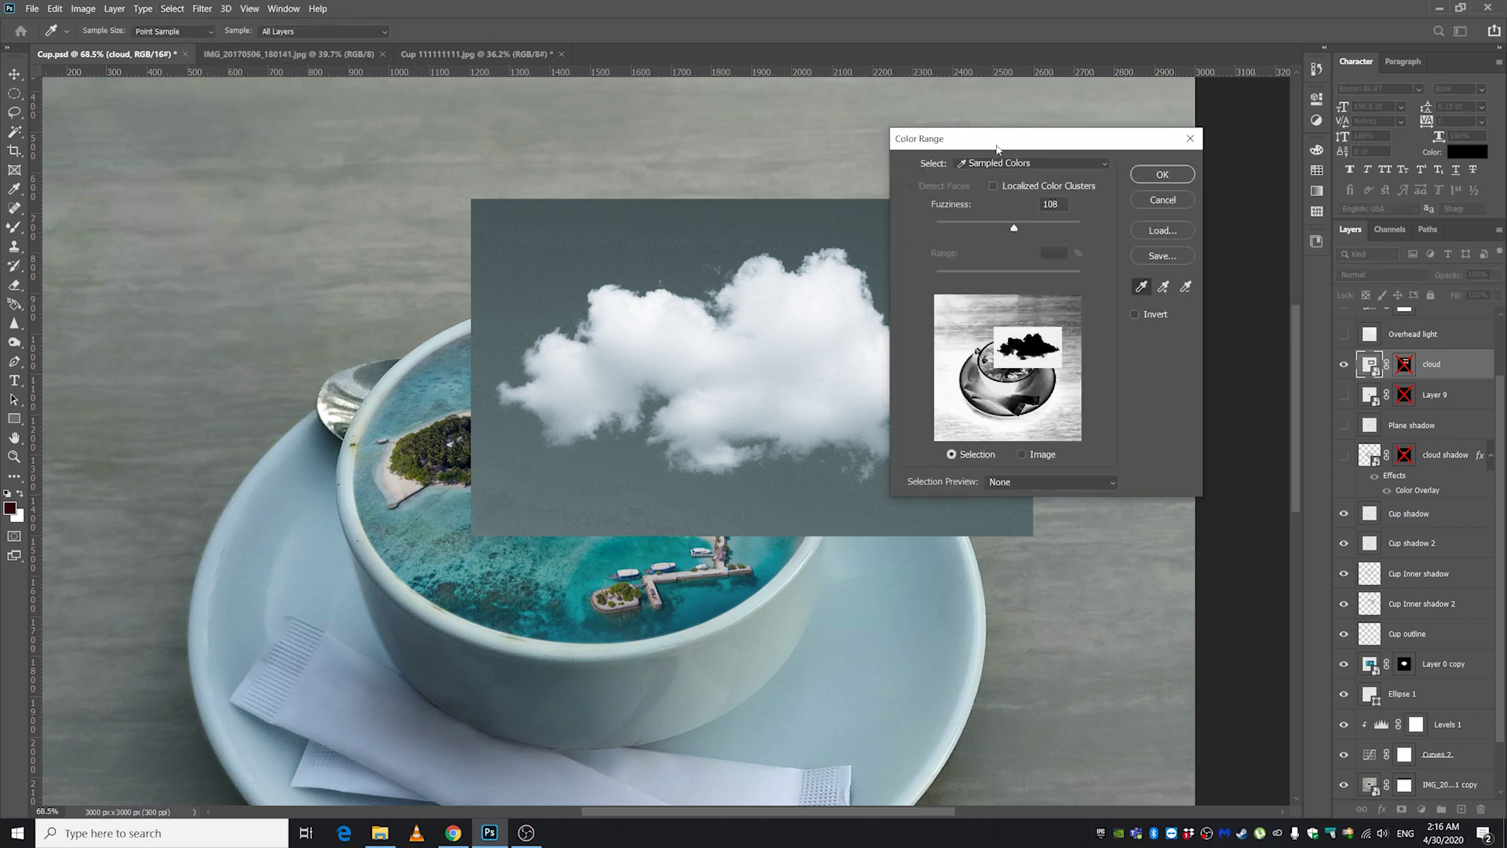
pyautogui.moveTo(1000, 140); pyautogui.dragTo(1128, 136)
pyautogui.click(532, 252)
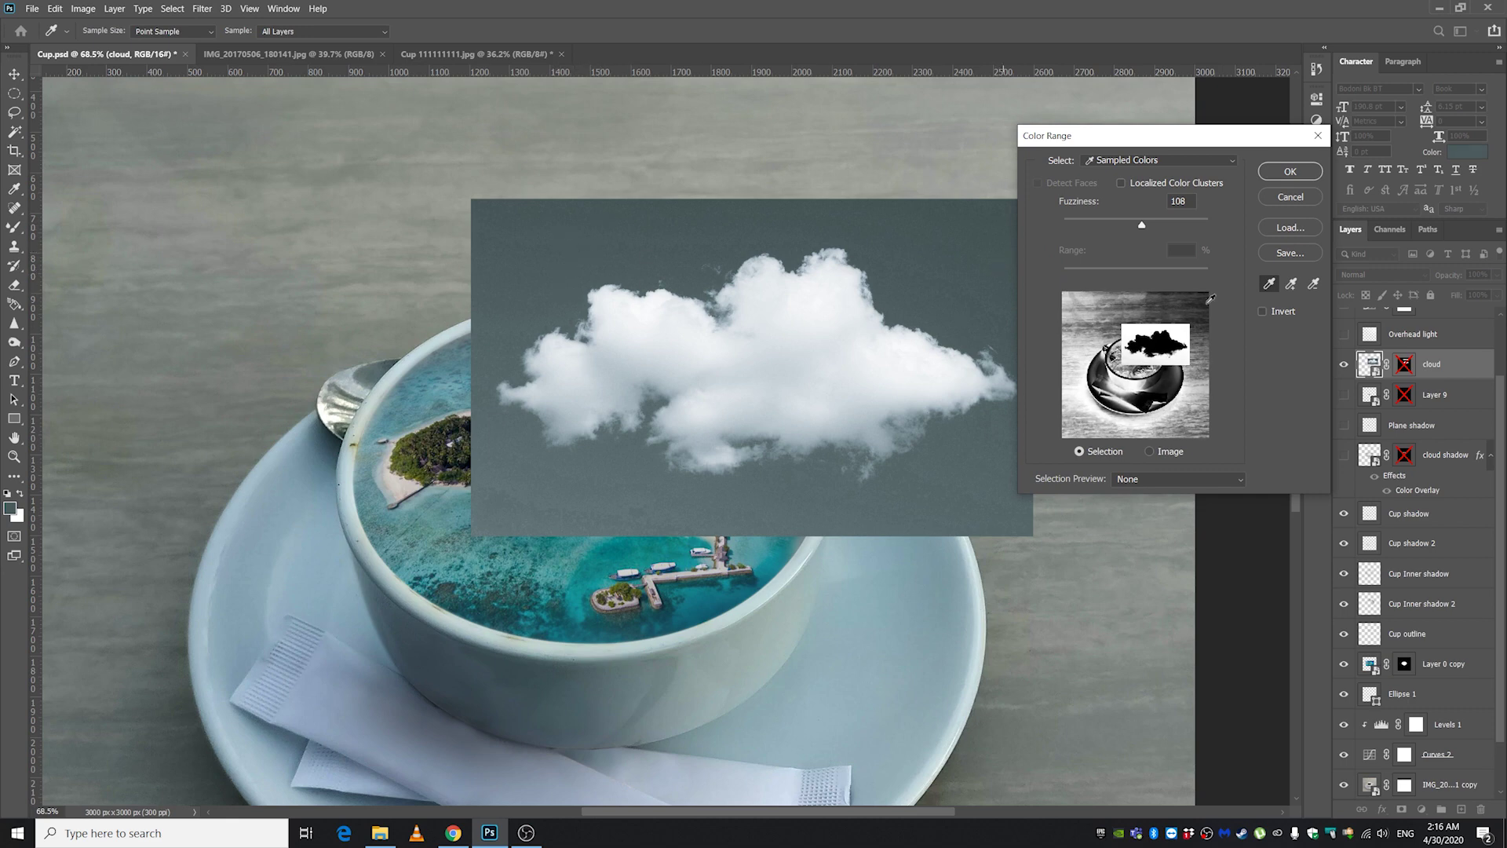
pyautogui.click(1290, 174)
pyautogui.press('v')
pyautogui.scroll(-1, 566, 325)
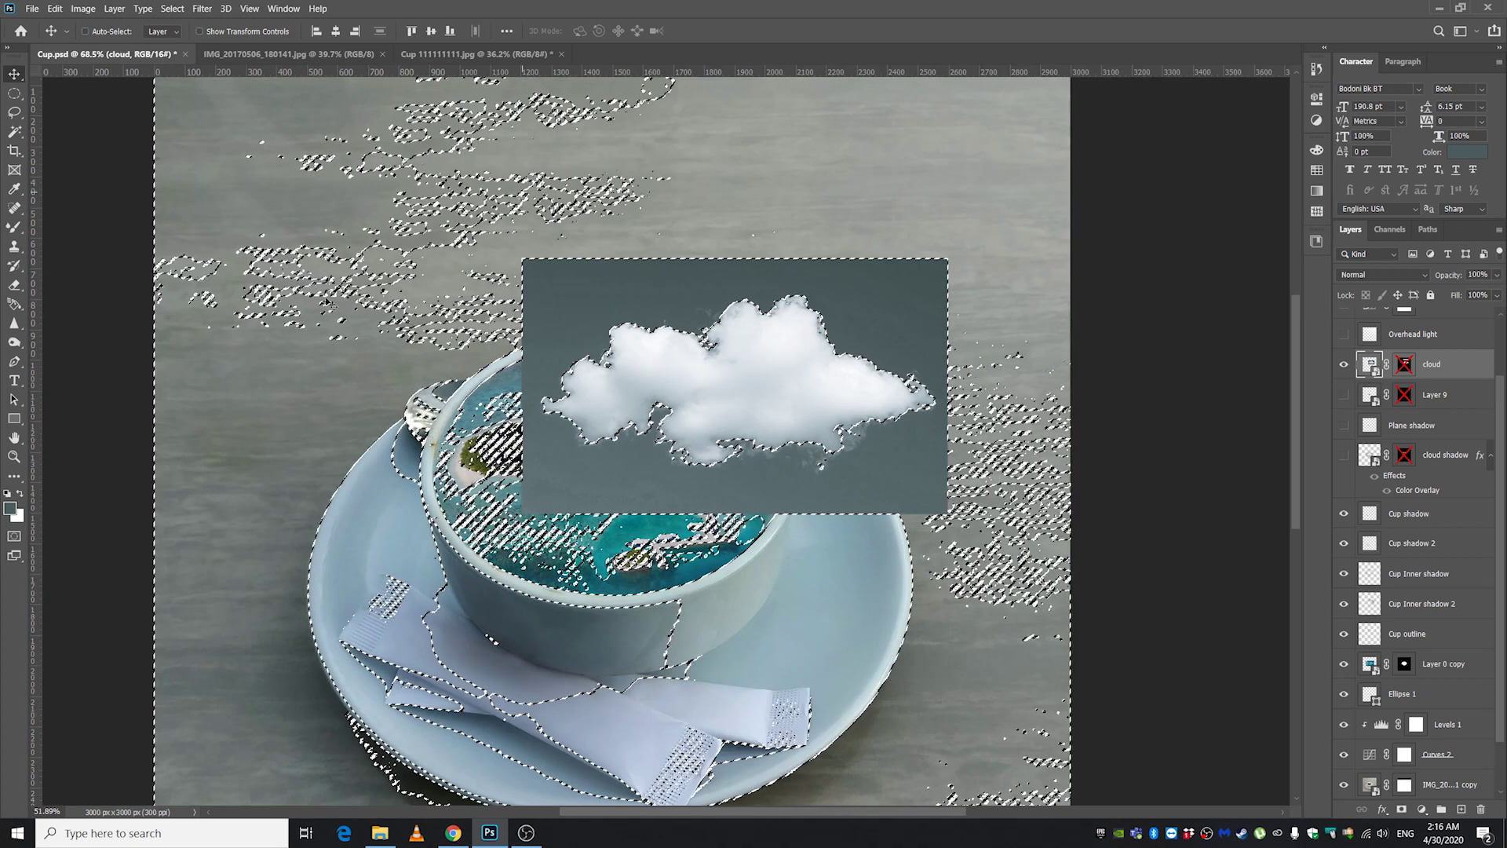
pyautogui.hotkey('ctrl', 'd')
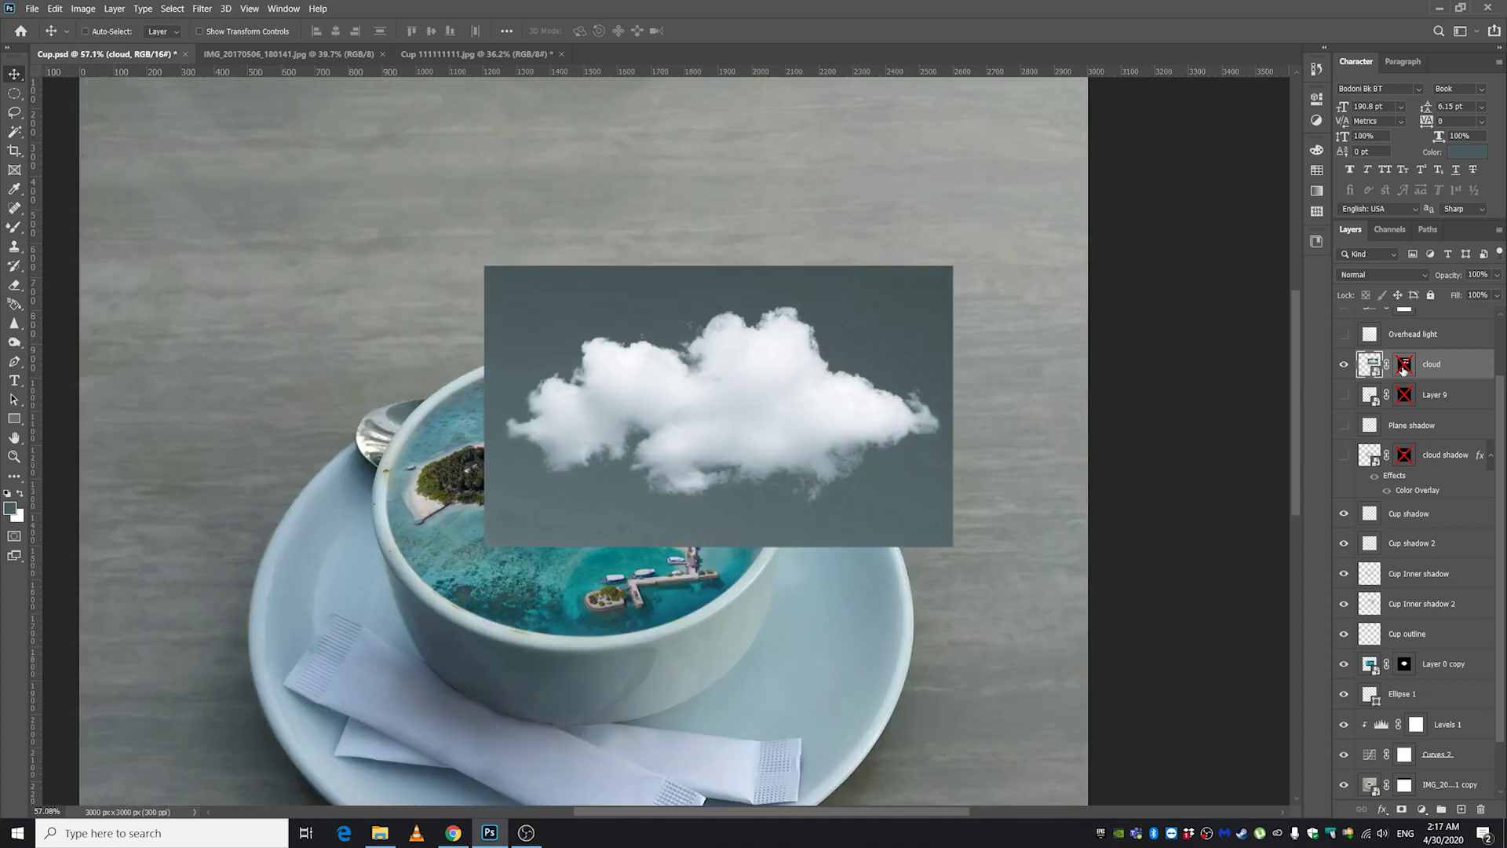
# - Re-enable the cloud mask, then show and select the cloud shadow layer with its mask on
pyautogui.keyDown('shift'); pyautogui.click(1404, 366); pyautogui.keyUp('shift')
pyautogui.scroll(3, 710, 439)
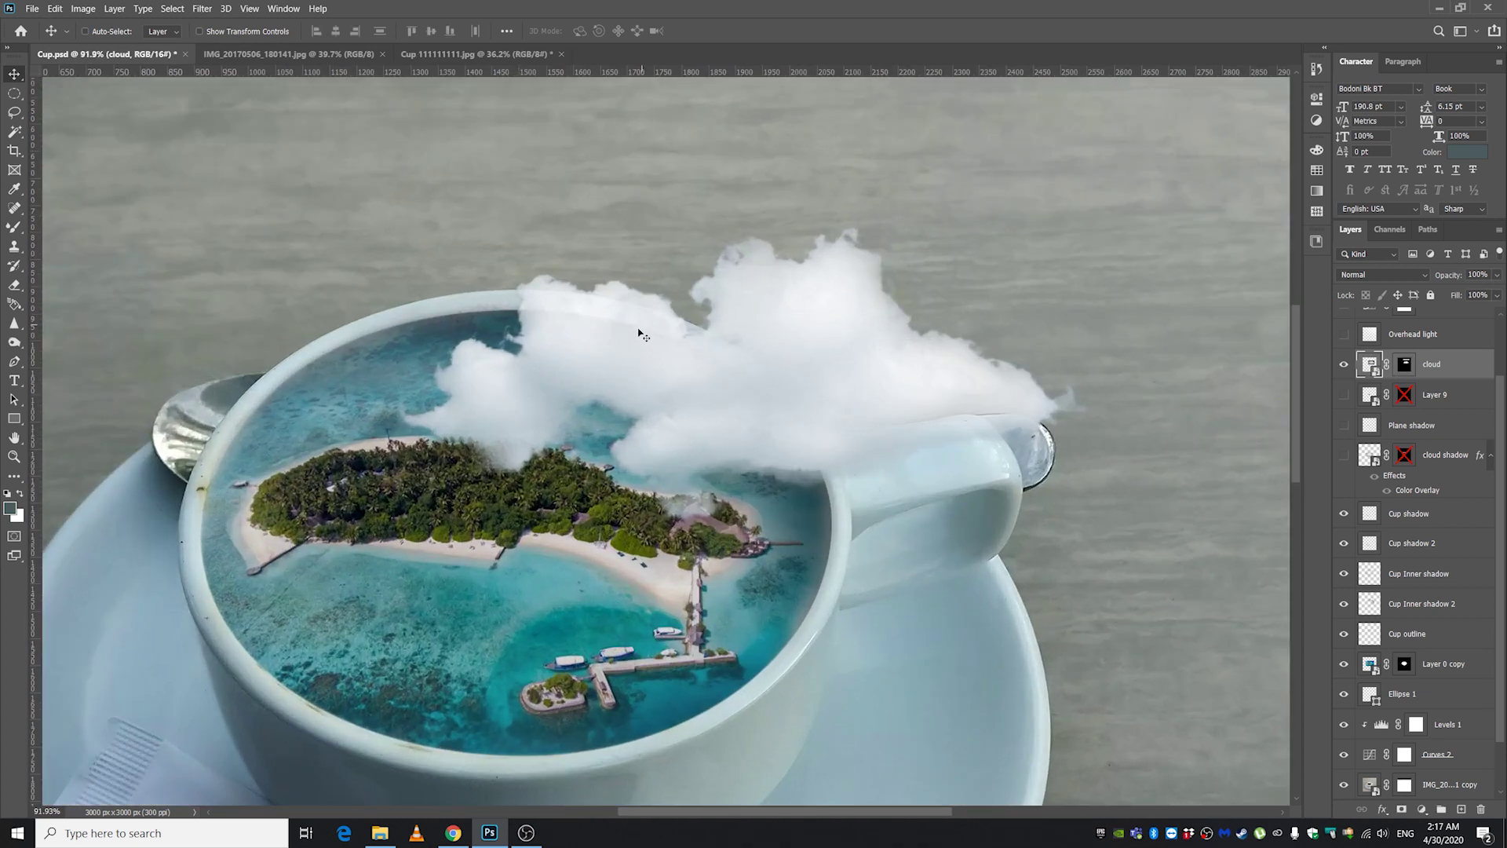
pyautogui.scroll(3, 611, 296)
pyautogui.scroll(-5, 574, 296)
pyautogui.scroll(-2, 580, 311)
pyautogui.scroll(-2, 580, 312)
pyautogui.scroll(-1, 689, 346)
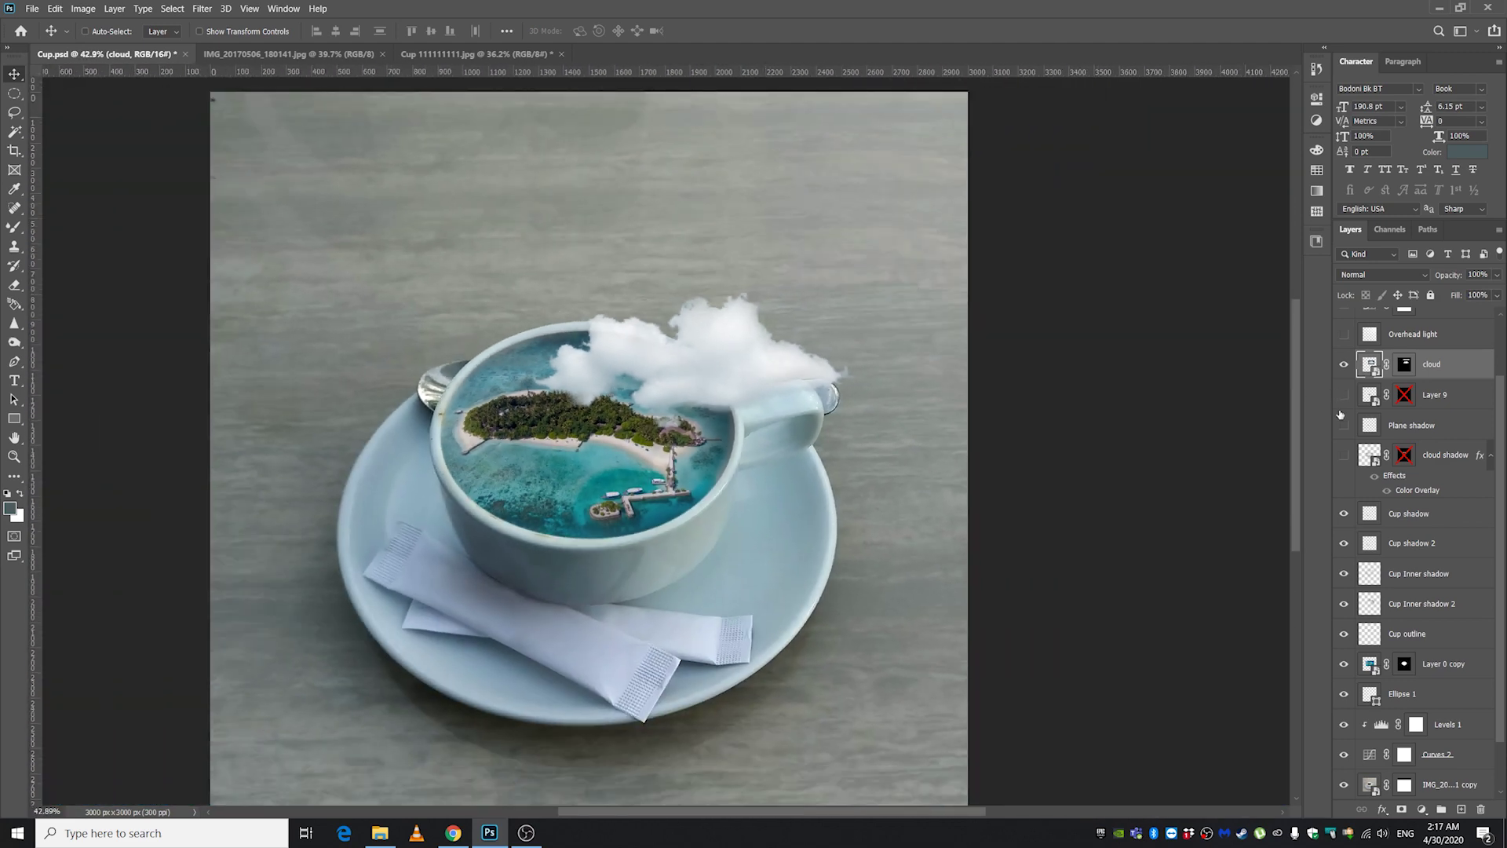
pyautogui.click(1344, 455)
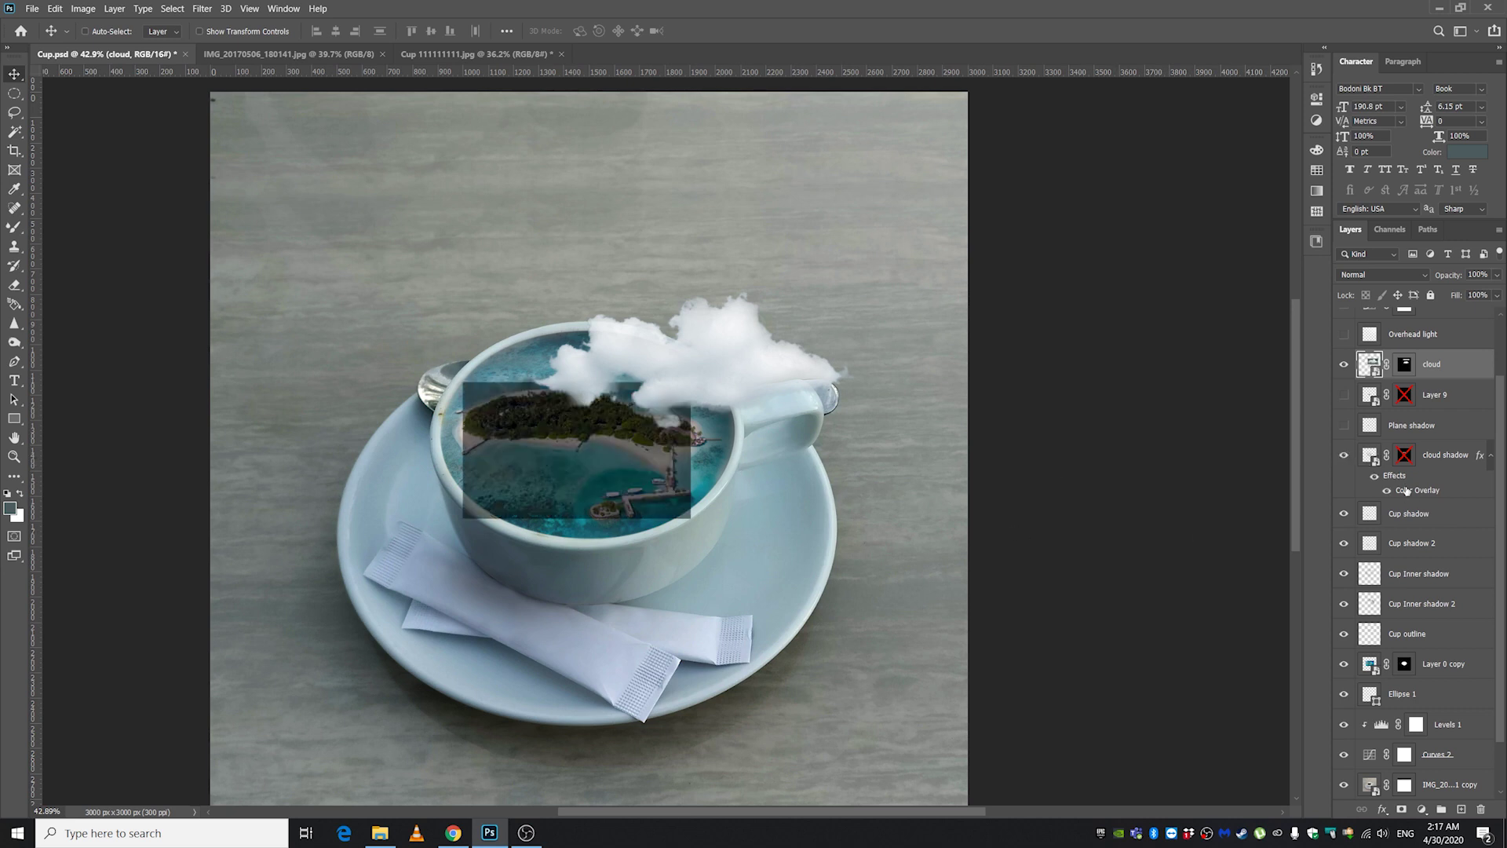
pyautogui.keyDown('shift'); pyautogui.click(1405, 458); pyautogui.keyUp('shift')
pyautogui.scroll(2, 629, 445)
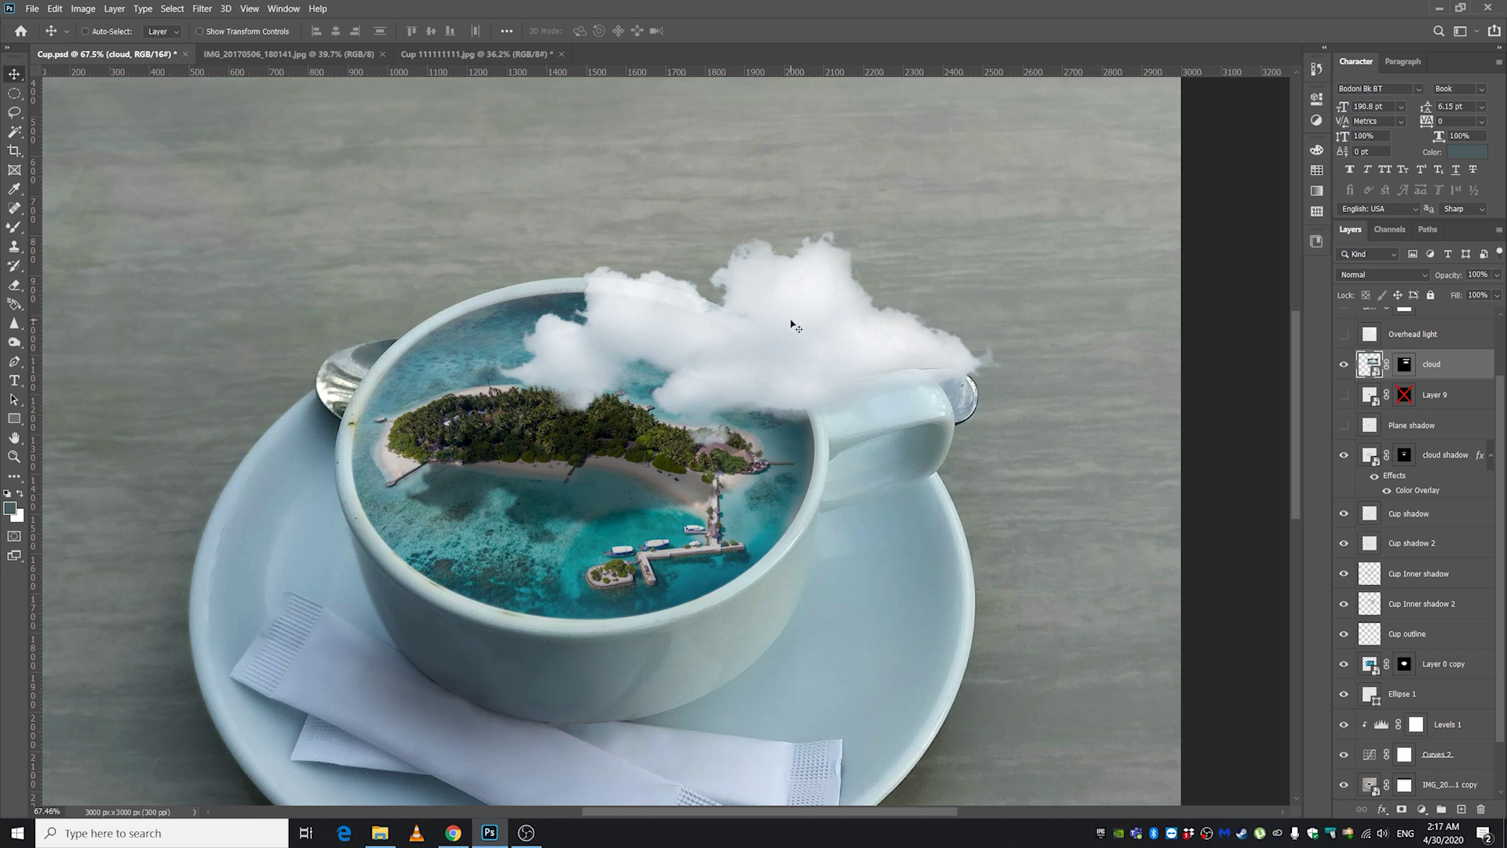
pyautogui.click(1434, 459)
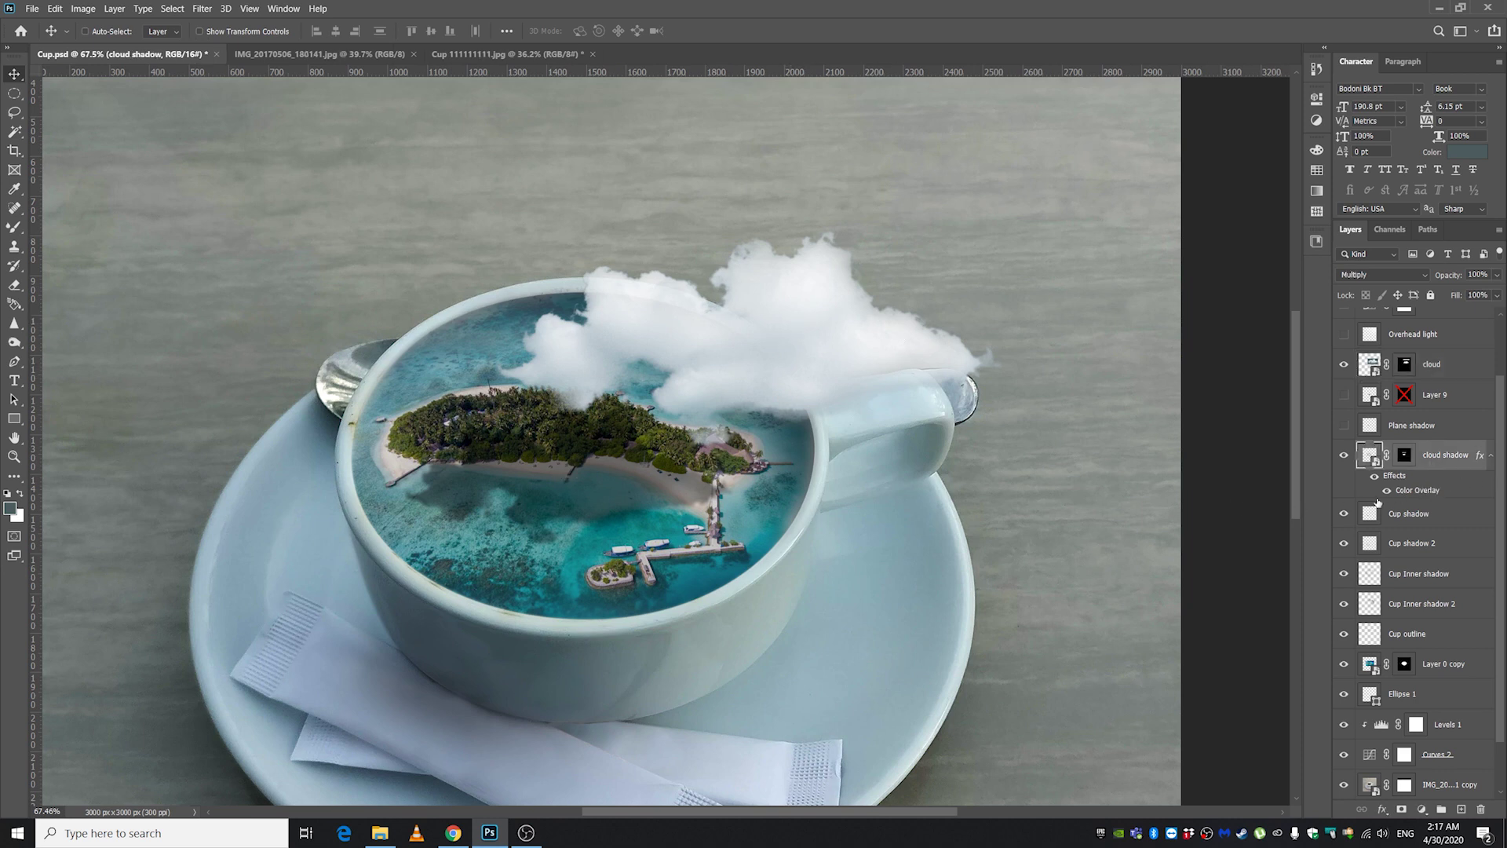
# - Show the masked Layer 9 airplane, then show Plane shadow and nudge it upward
pyautogui.click(1386, 491)
pyautogui.scroll(2, 1414, 530)
pyautogui.click(1434, 470)
pyautogui.click(1345, 472)
pyautogui.scroll(3, 537, 492)
pyautogui.scroll(3, 554, 507)
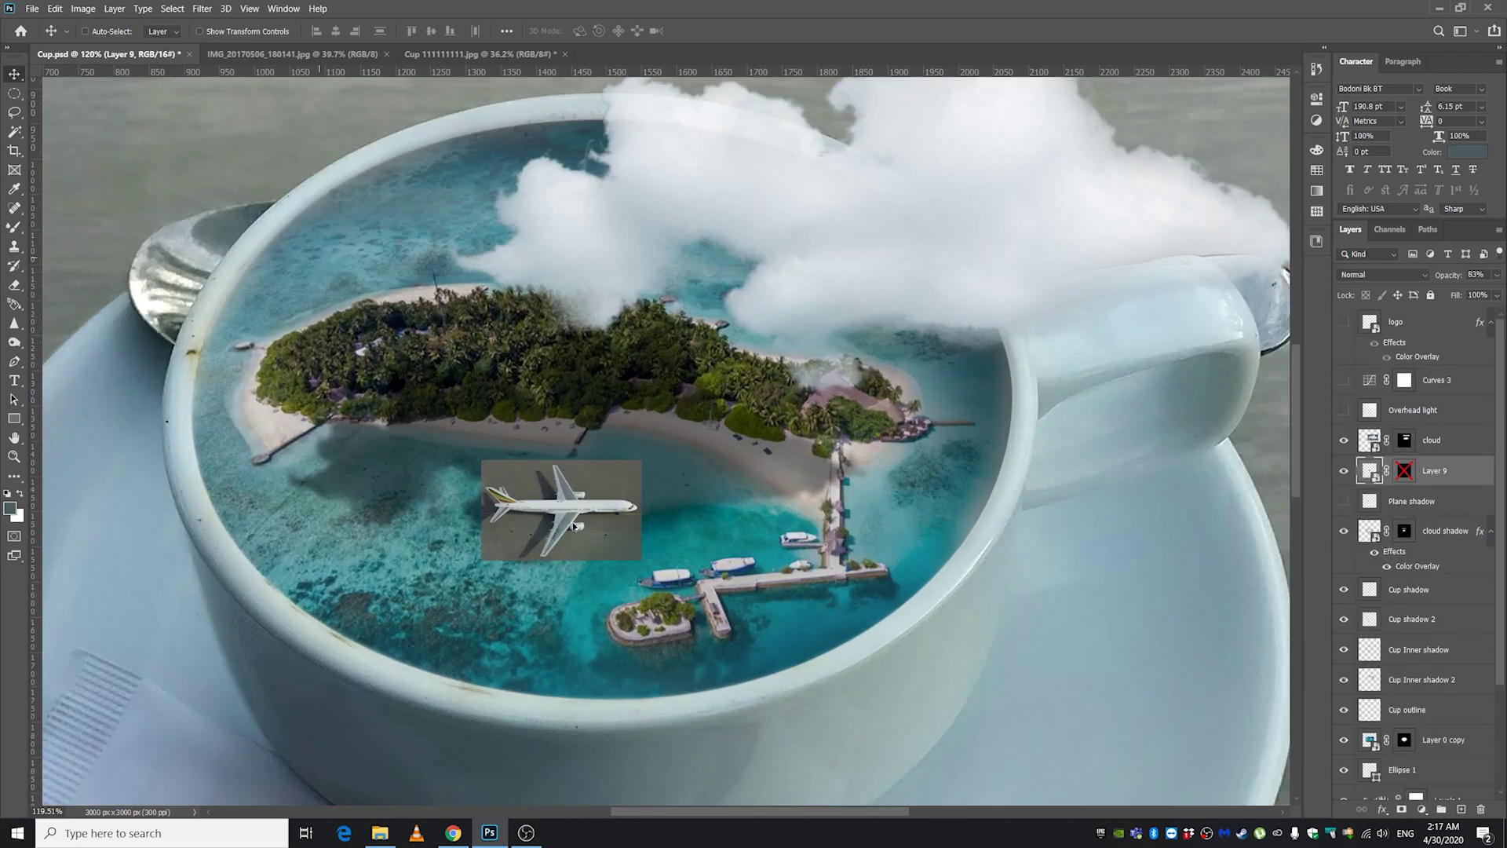
pyautogui.scroll(2, 574, 528)
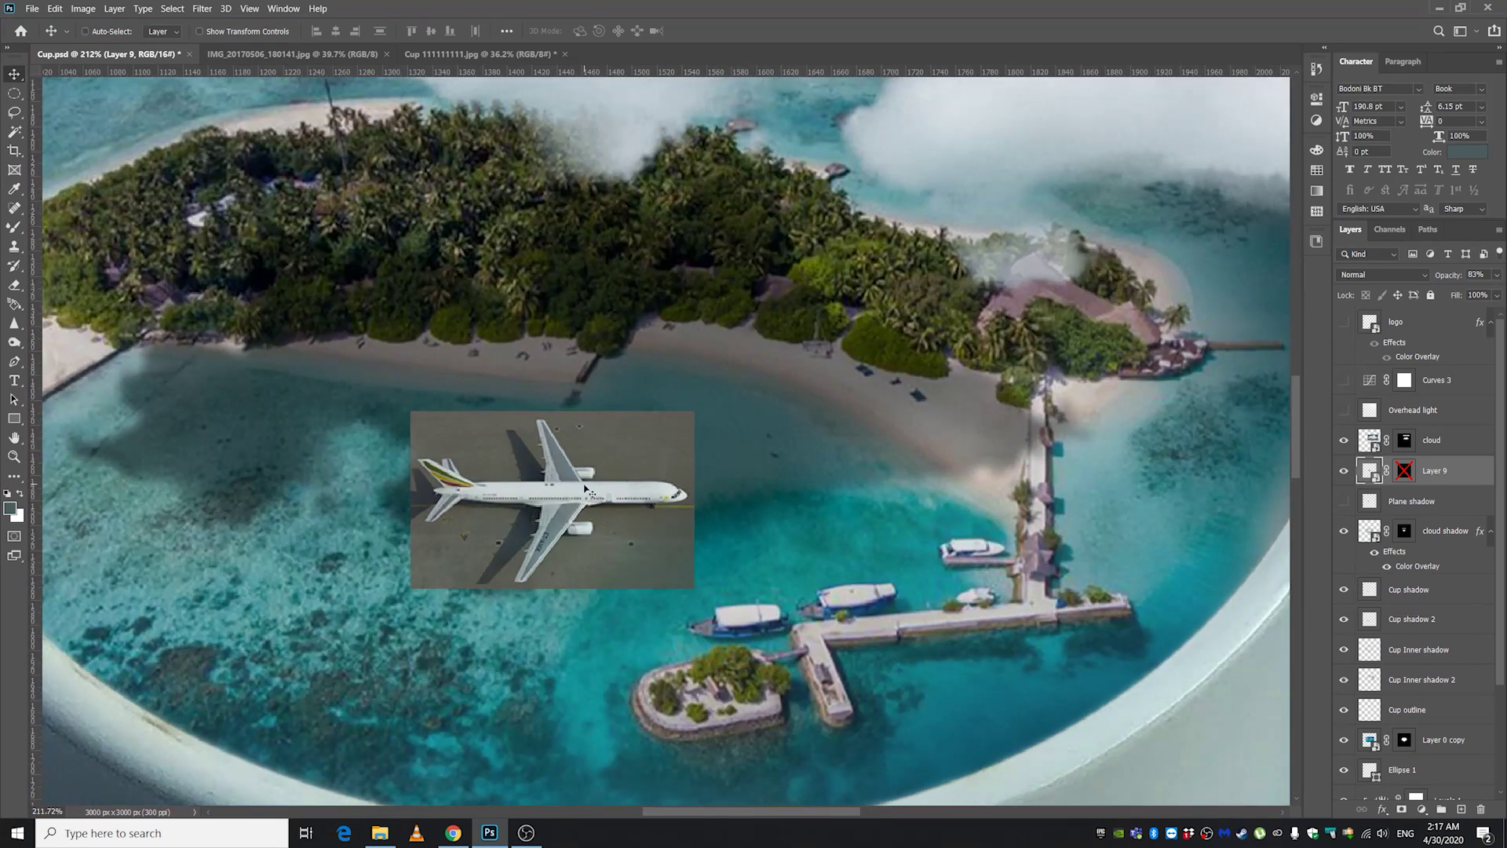
pyautogui.scroll(-2, 569, 492)
pyautogui.scroll(-1, 568, 491)
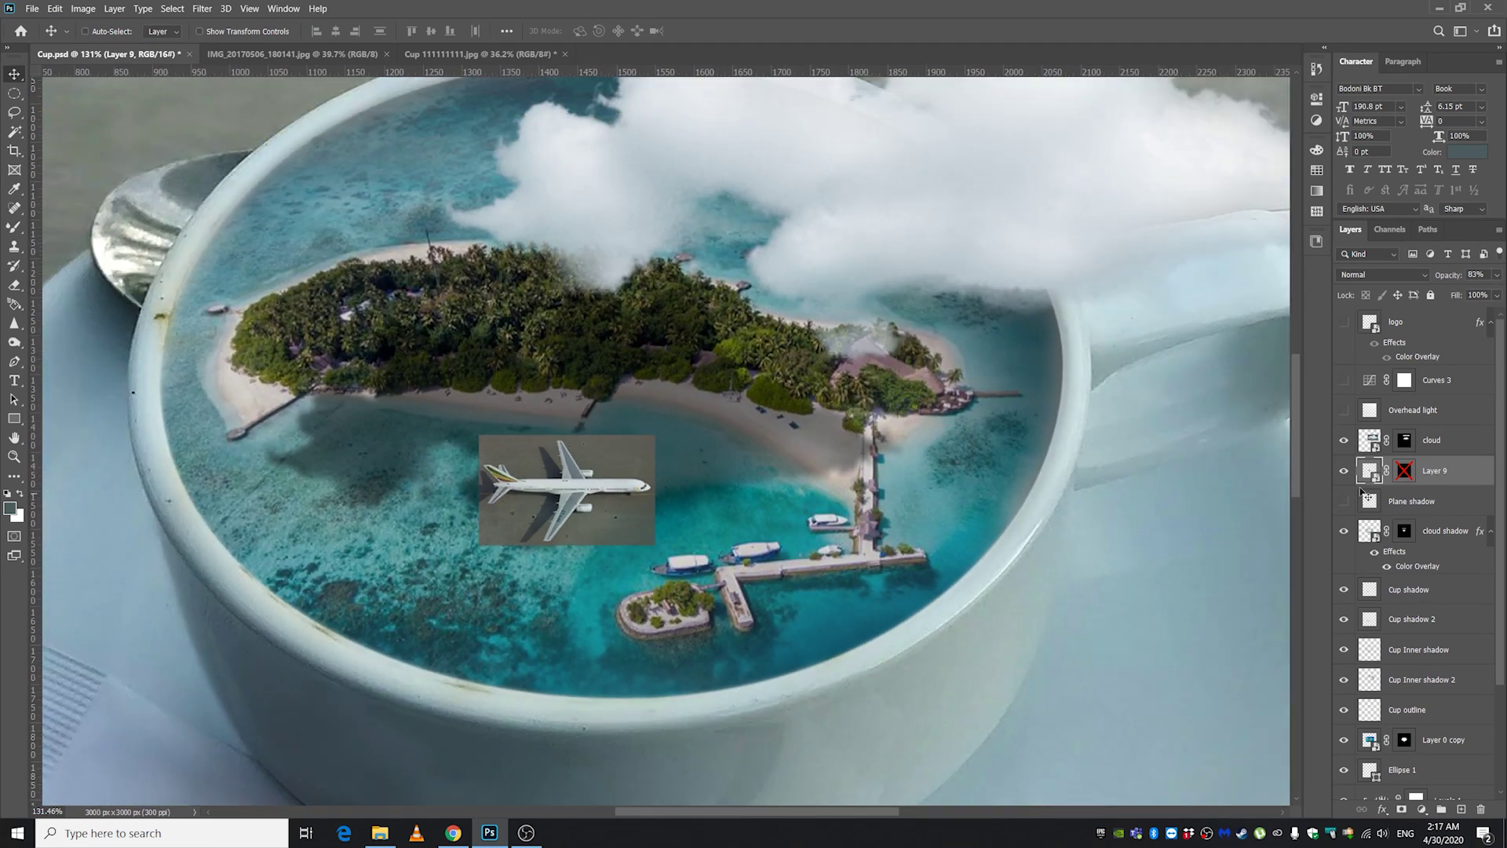
pyautogui.keyDown('shift'); pyautogui.click(1403, 471); pyautogui.keyUp('shift')
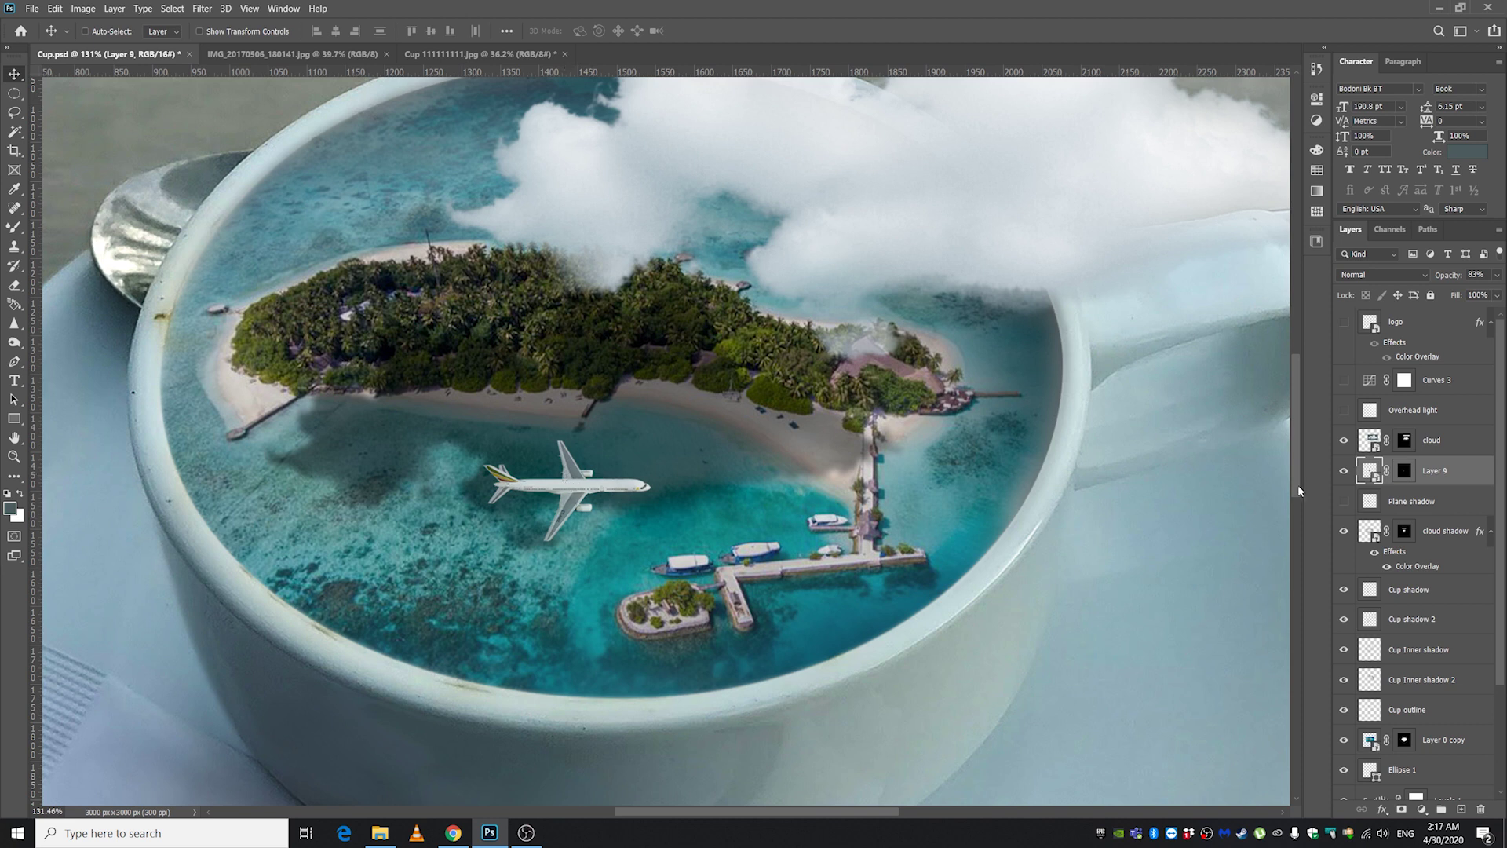
pyautogui.click(1343, 501)
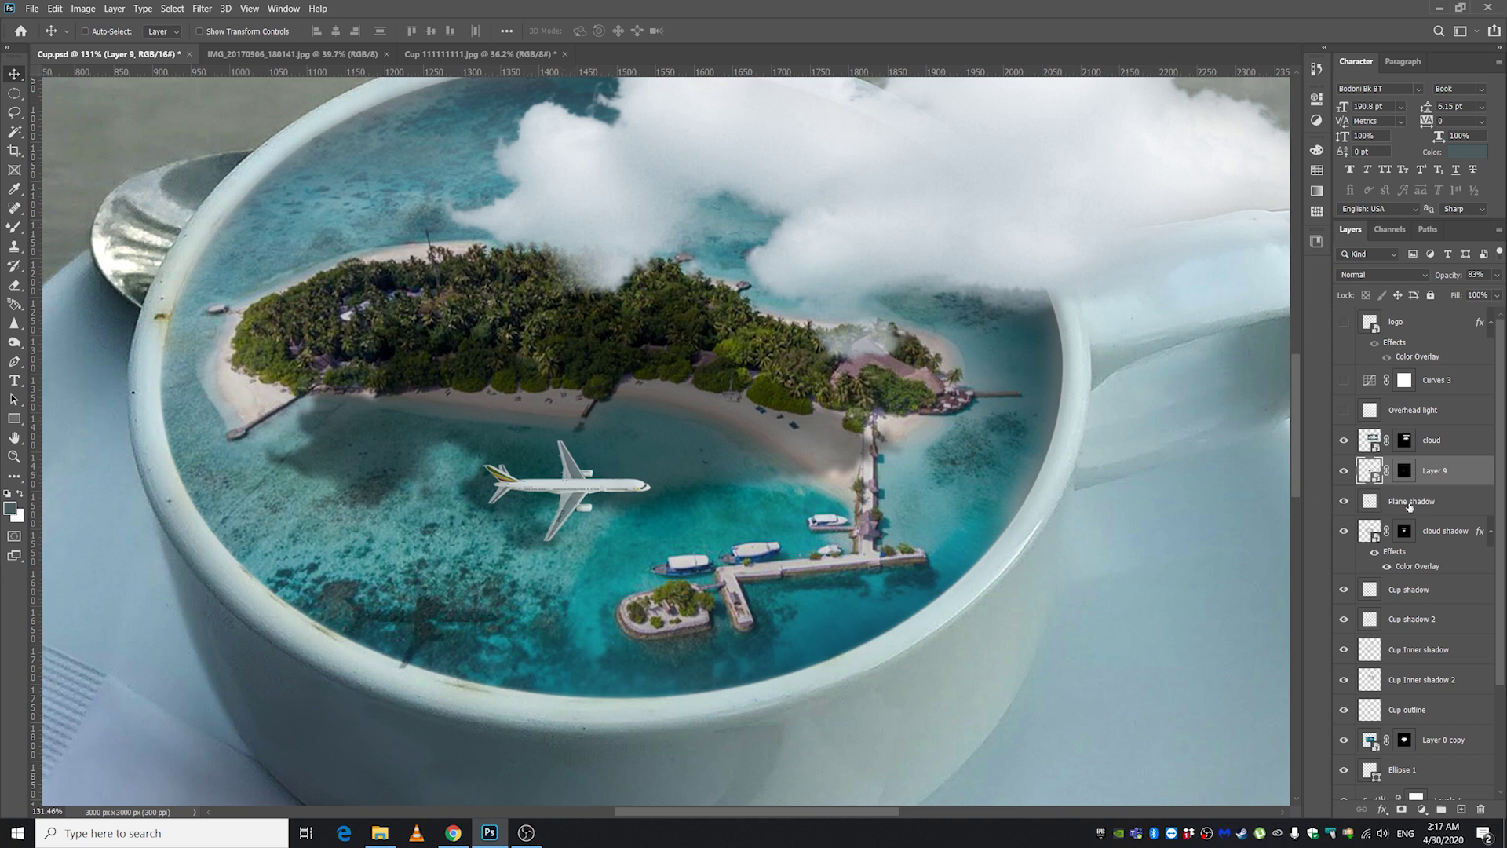
pyautogui.click(1419, 506)
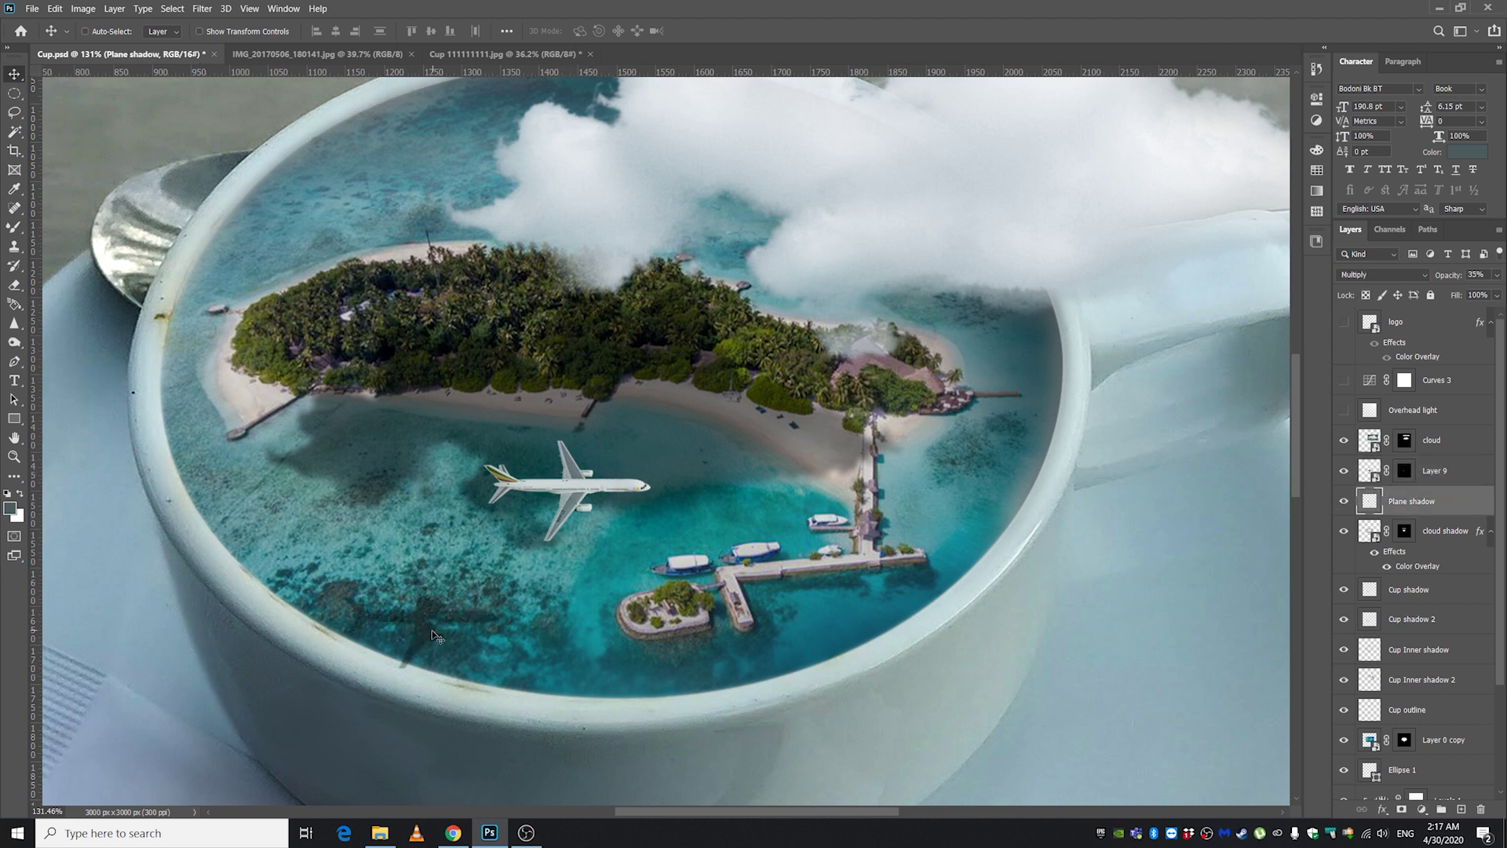
pyautogui.moveTo(432, 635); pyautogui.dragTo(426, 617)
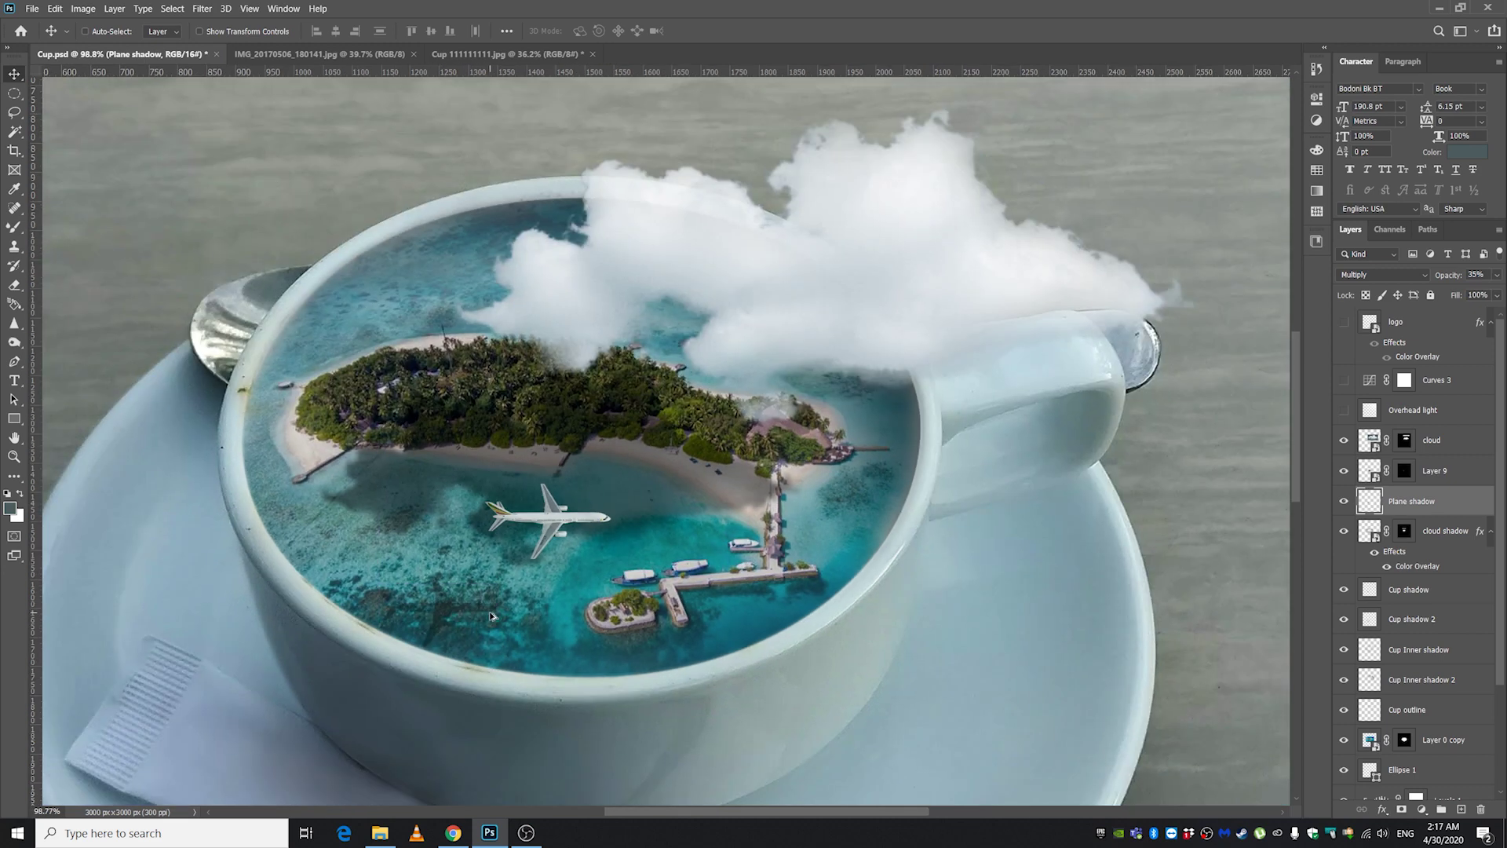
pyautogui.scroll(-5, 495, 608)
# - Show the Overhead light, Curves 3 and logo layers, then view the flattened Cup .jpg
pyautogui.click(1413, 410)
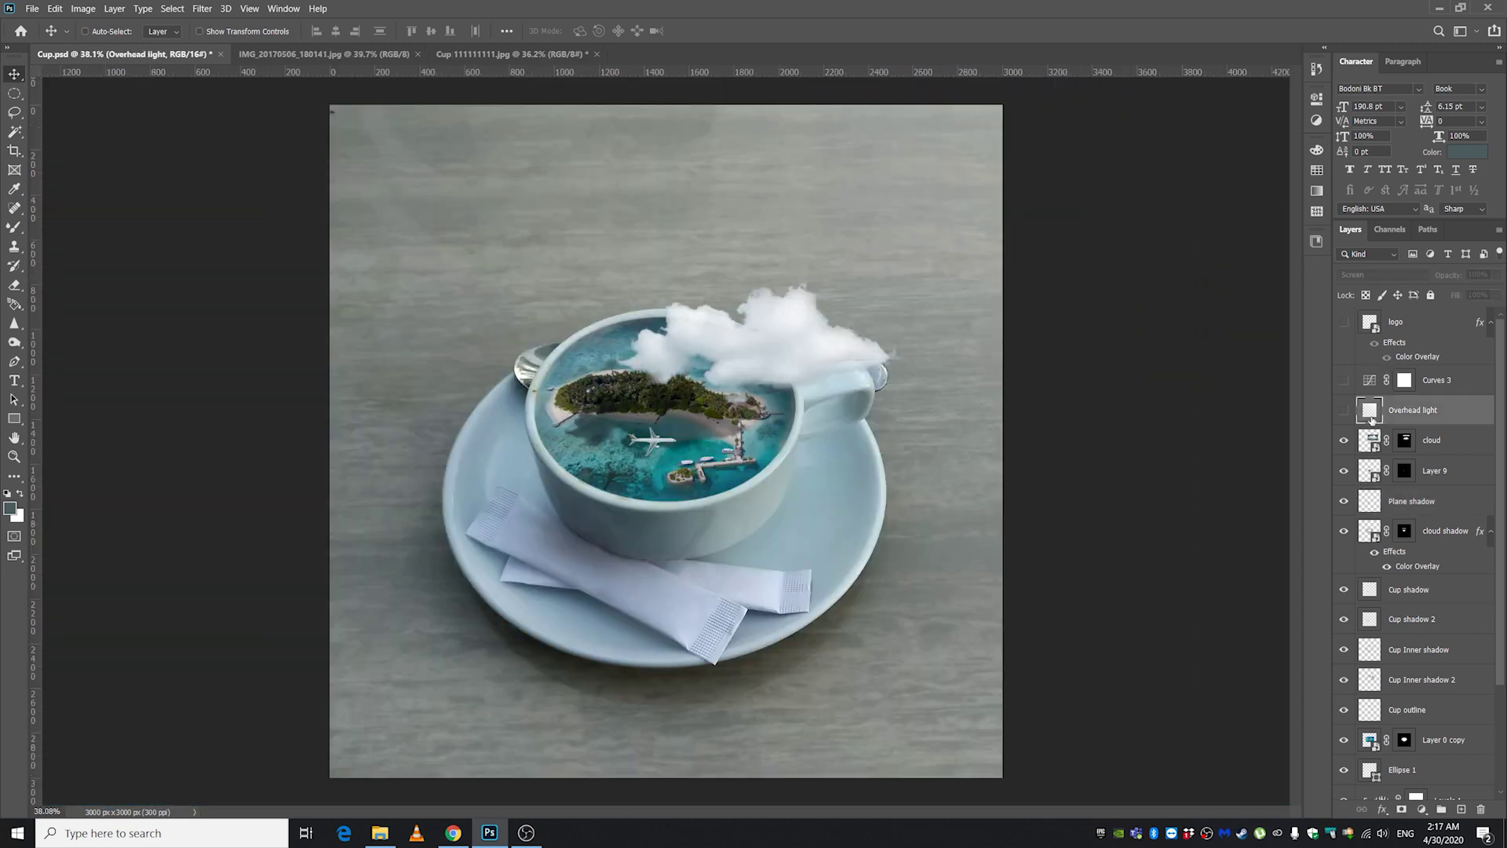
pyautogui.click(1347, 410)
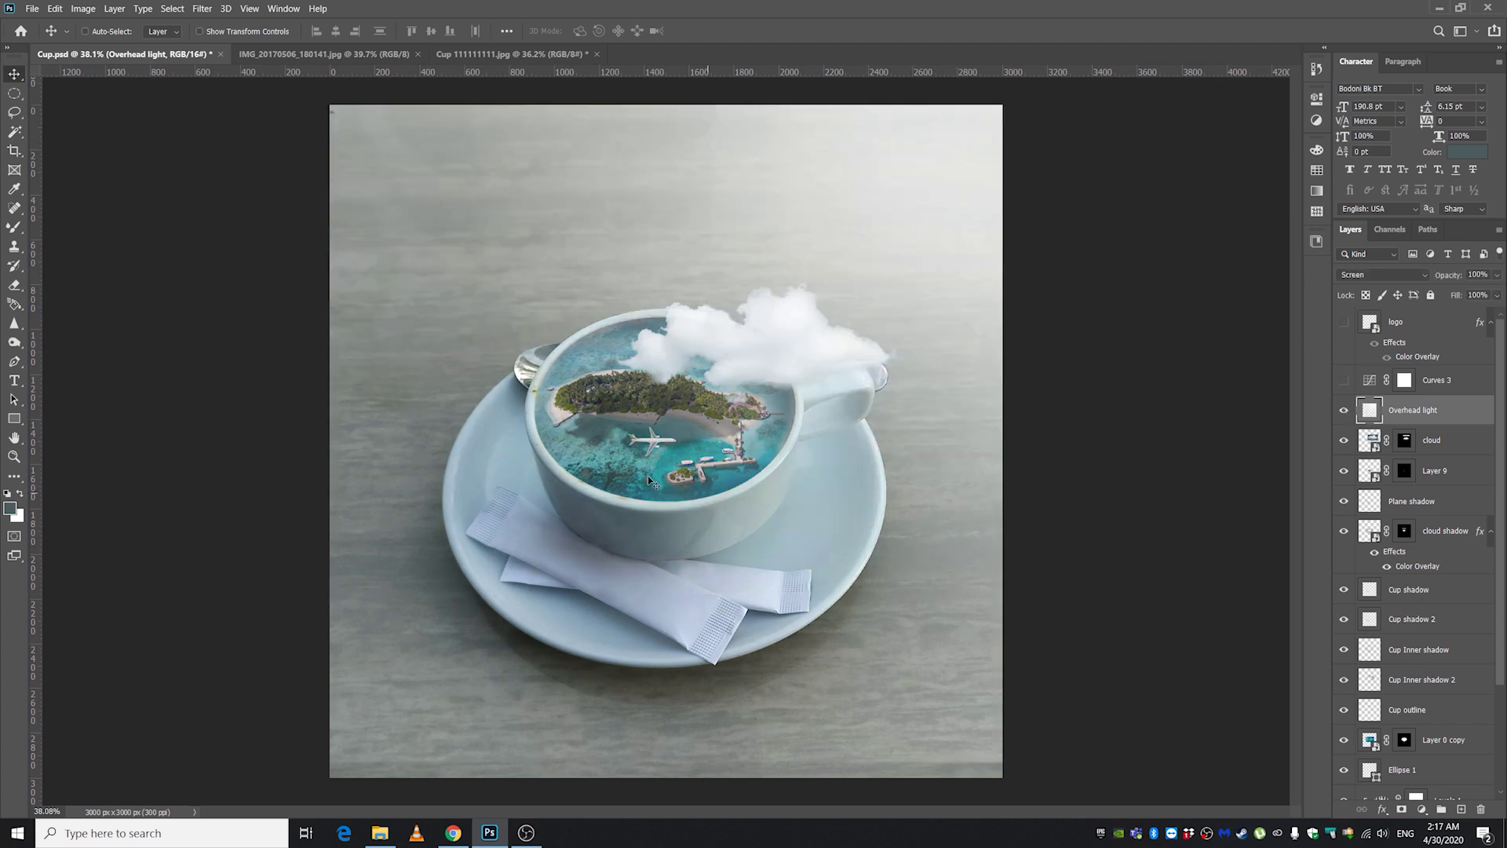
pyautogui.scroll(1, 673, 420)
pyautogui.click(1439, 379)
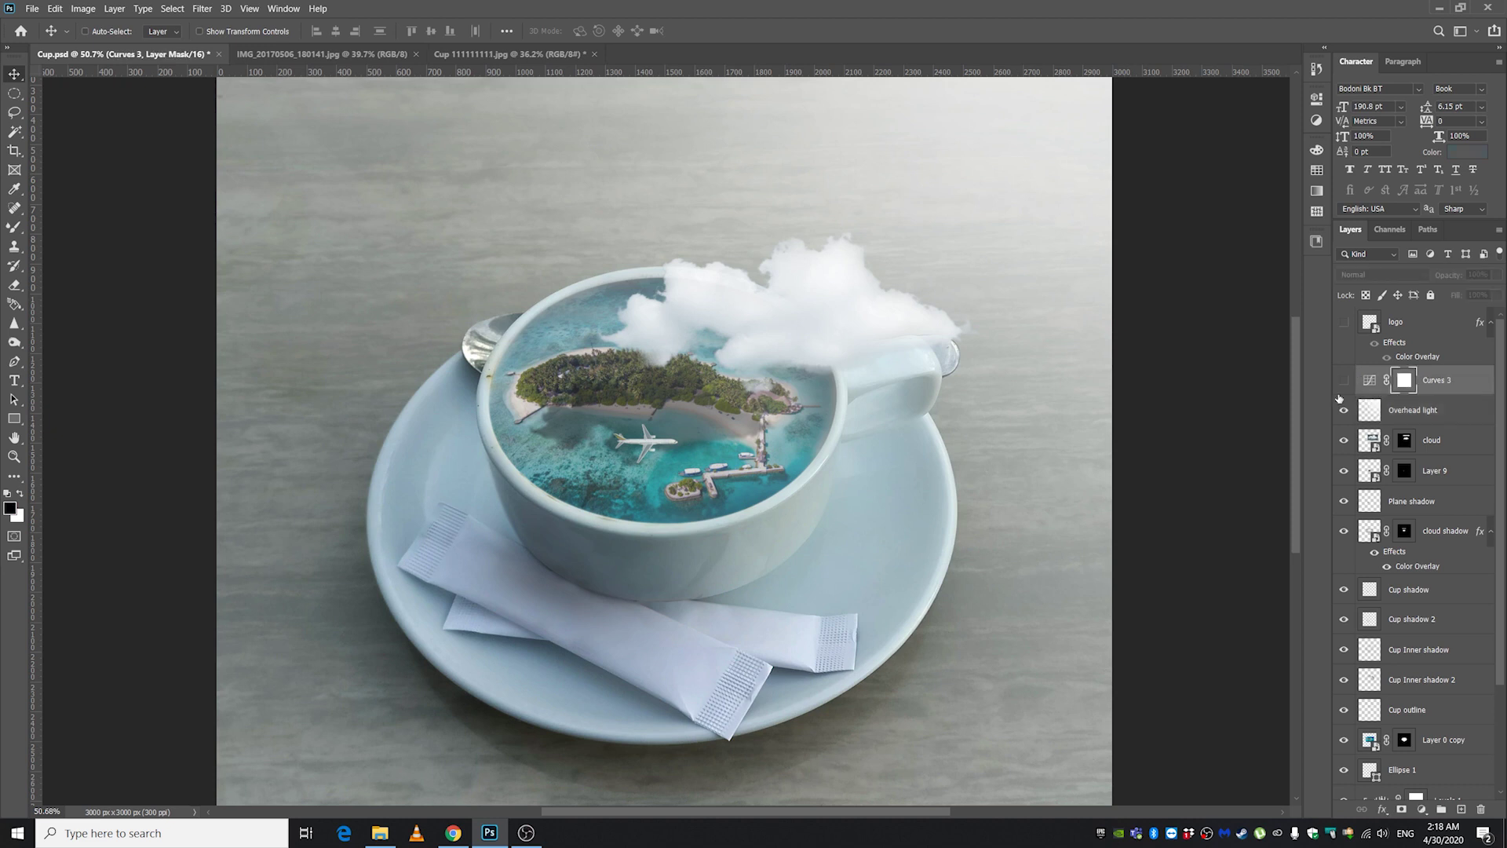
pyautogui.scroll(1, 595, 501)
pyautogui.scroll(-1, 595, 502)
pyautogui.click(1345, 382)
pyautogui.scroll(2, 694, 436)
pyautogui.scroll(-1, 707, 447)
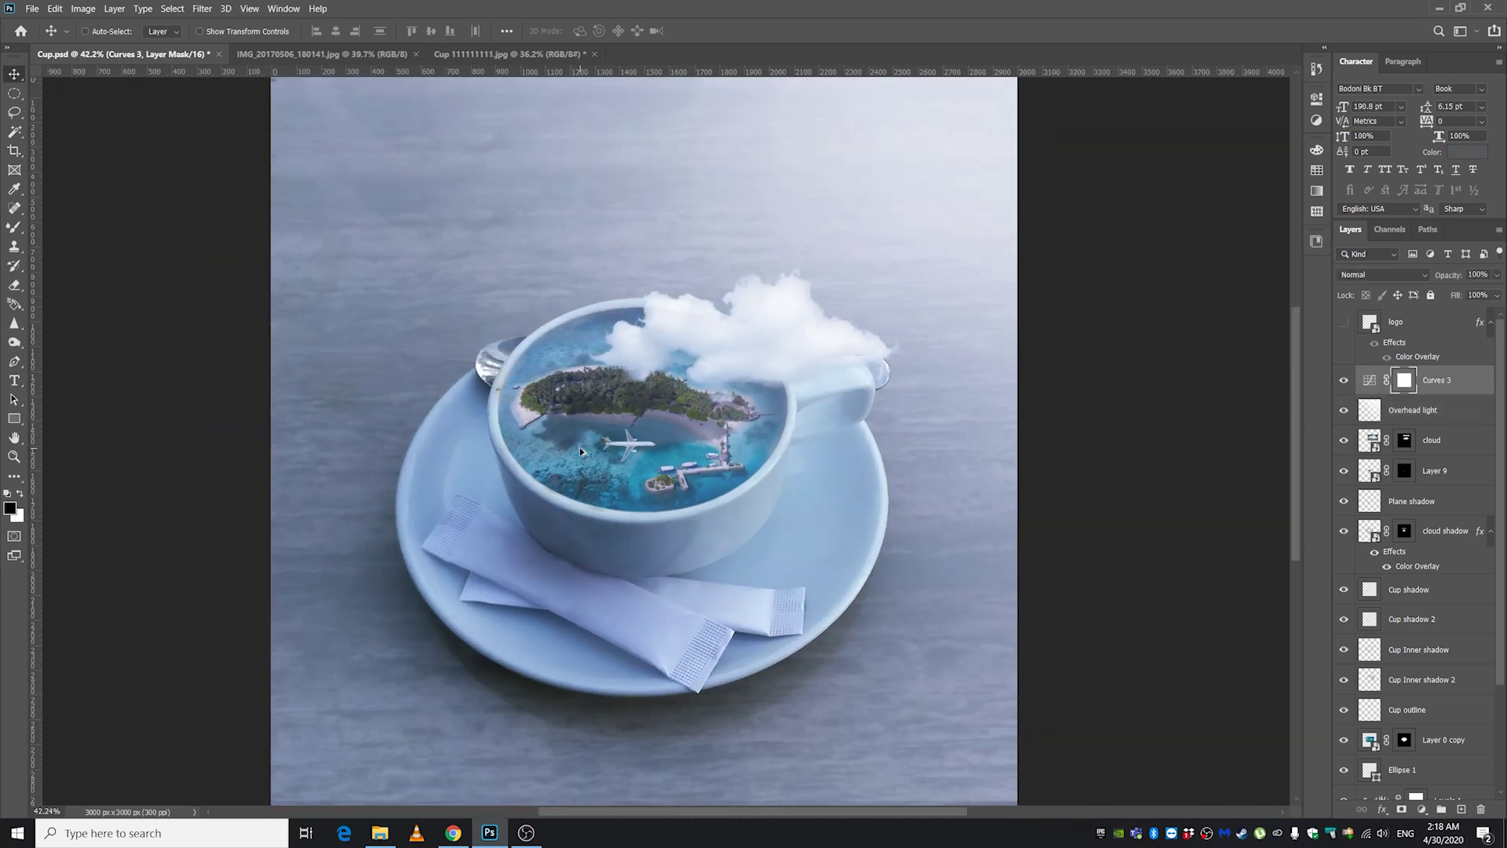
pyautogui.scroll(-2, 709, 453)
pyautogui.click(1344, 321)
pyautogui.click(462, 55)
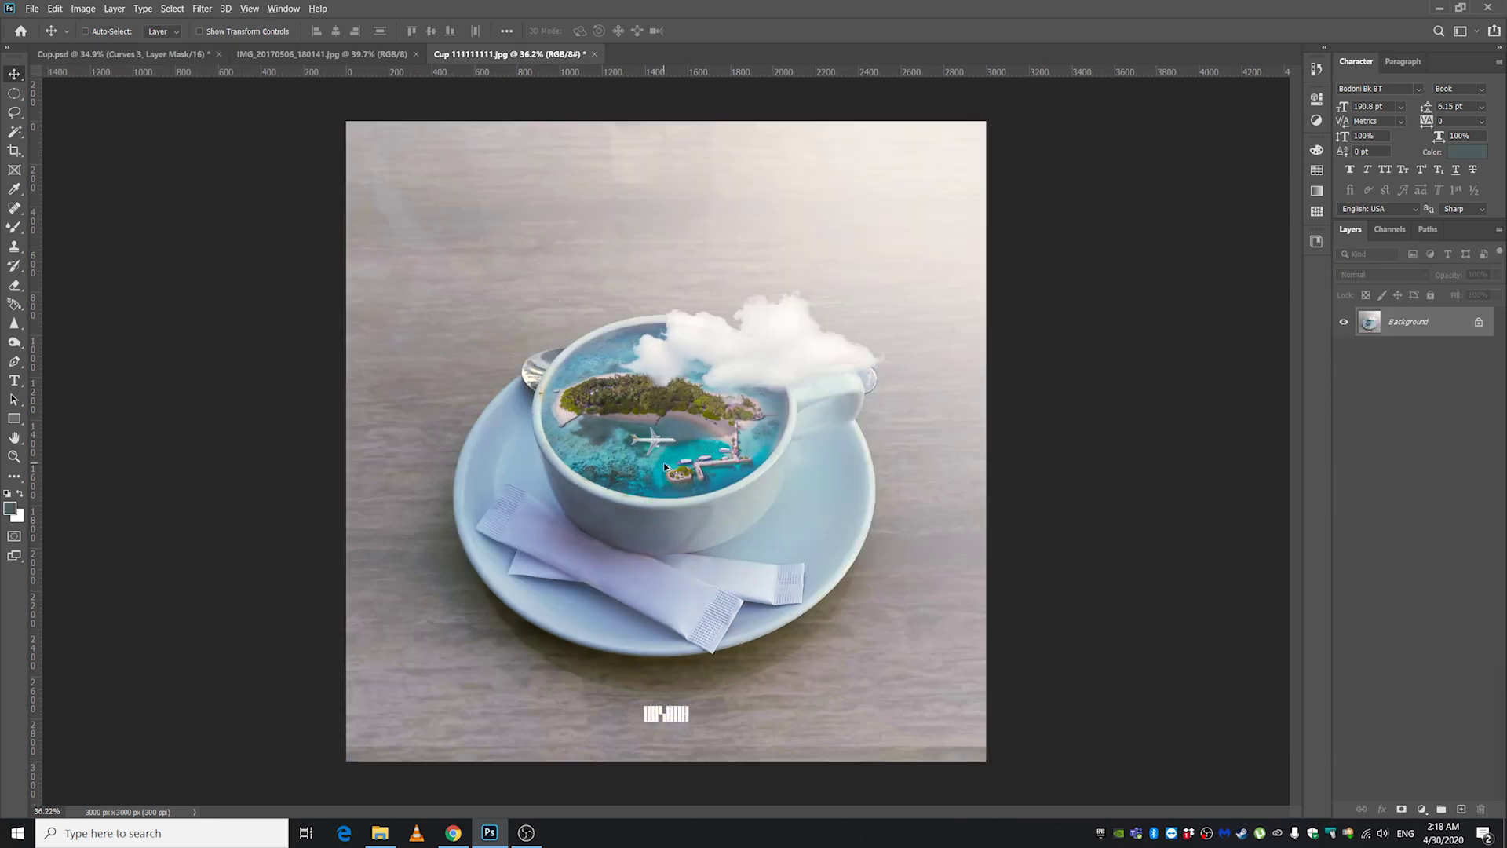
pyautogui.click(201, 8)
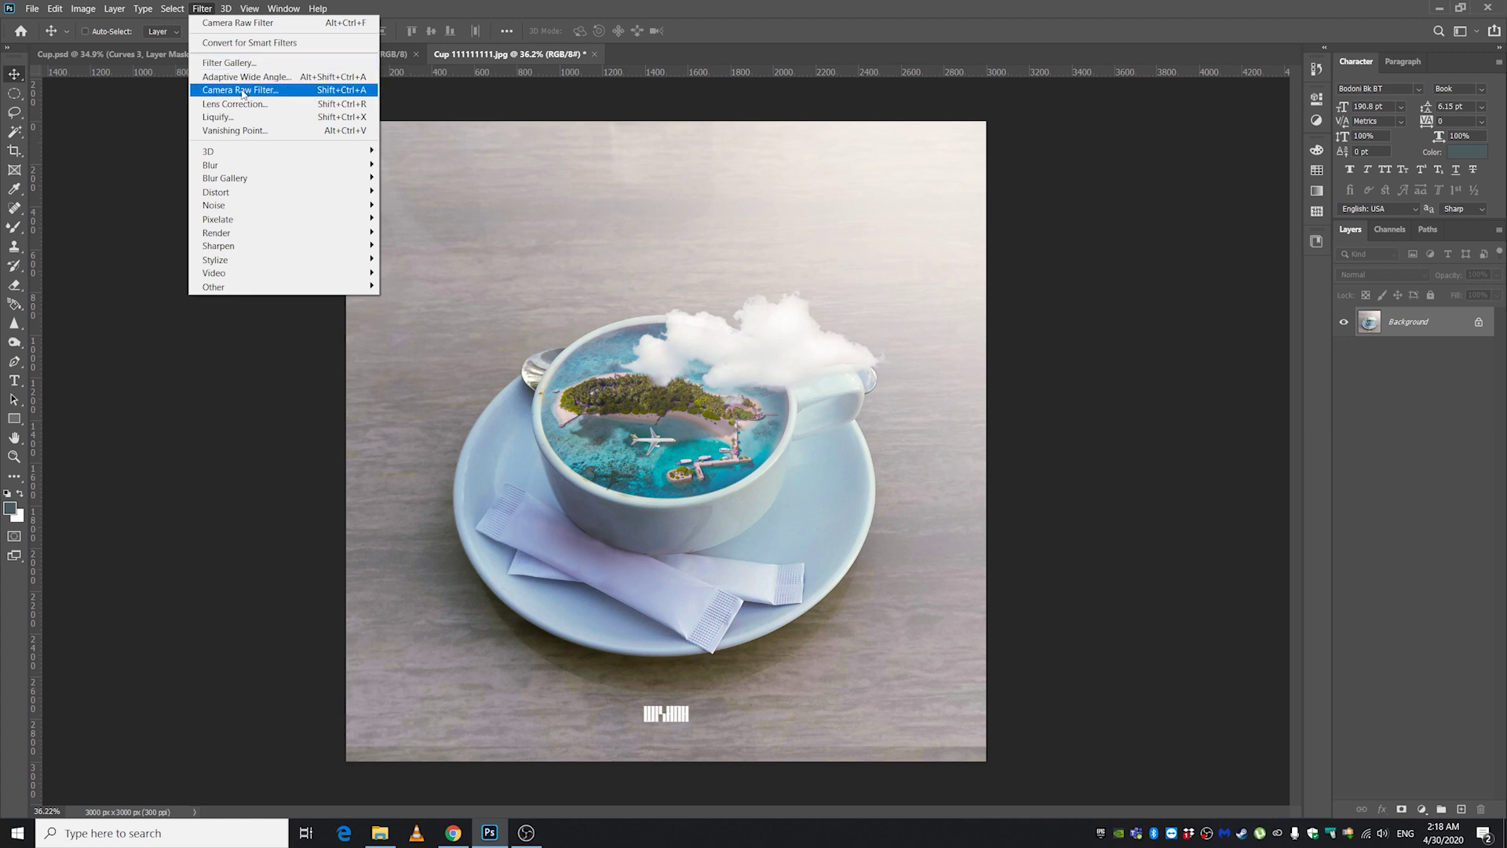
pyautogui.click(656, 255)
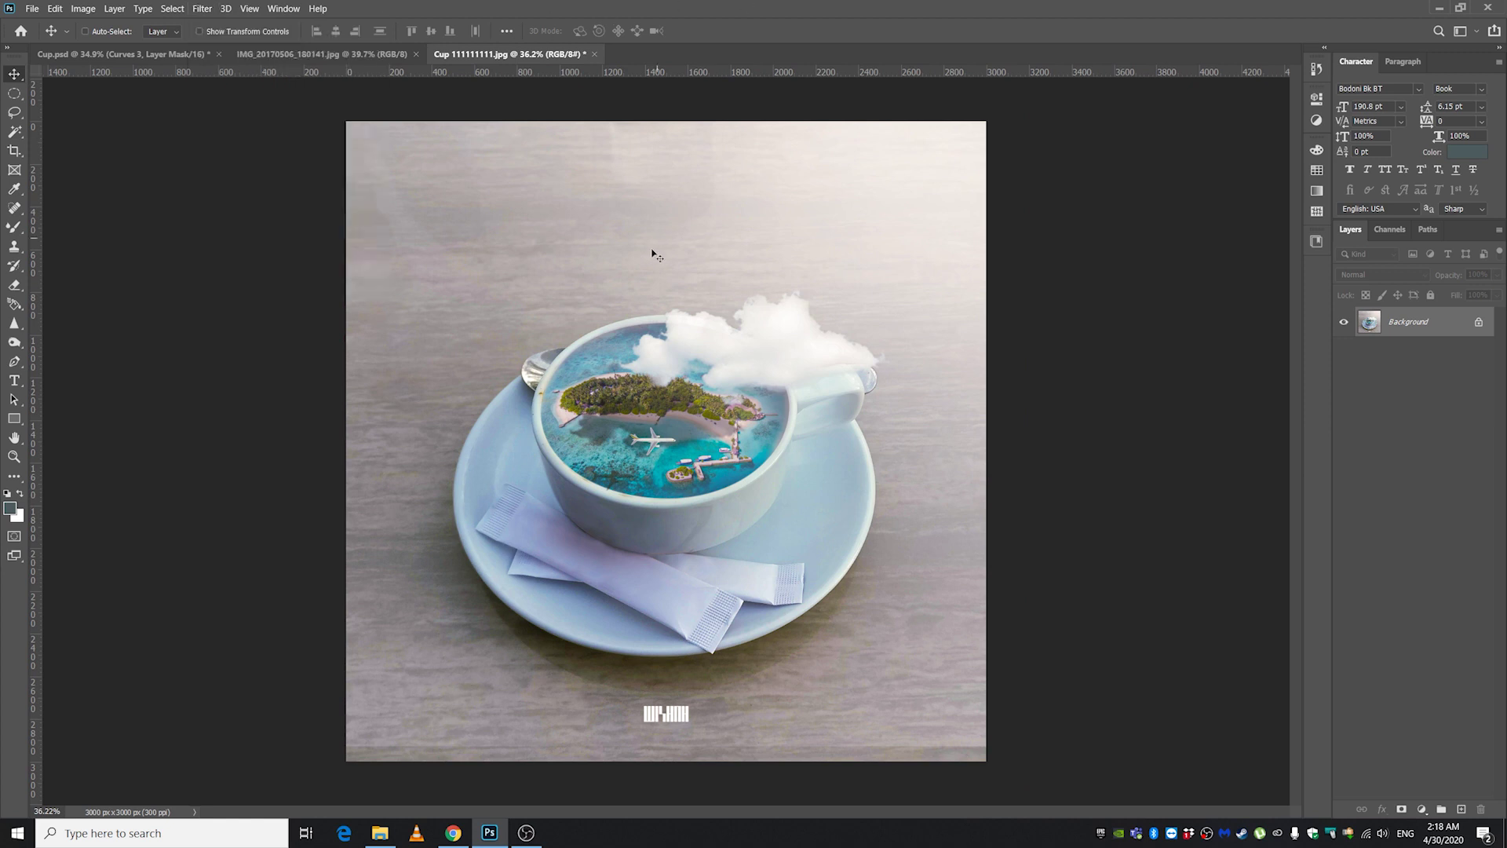
pyautogui.click(202, 8)
pyautogui.click(394, 6)
pyautogui.scroll(1, 632, 419)
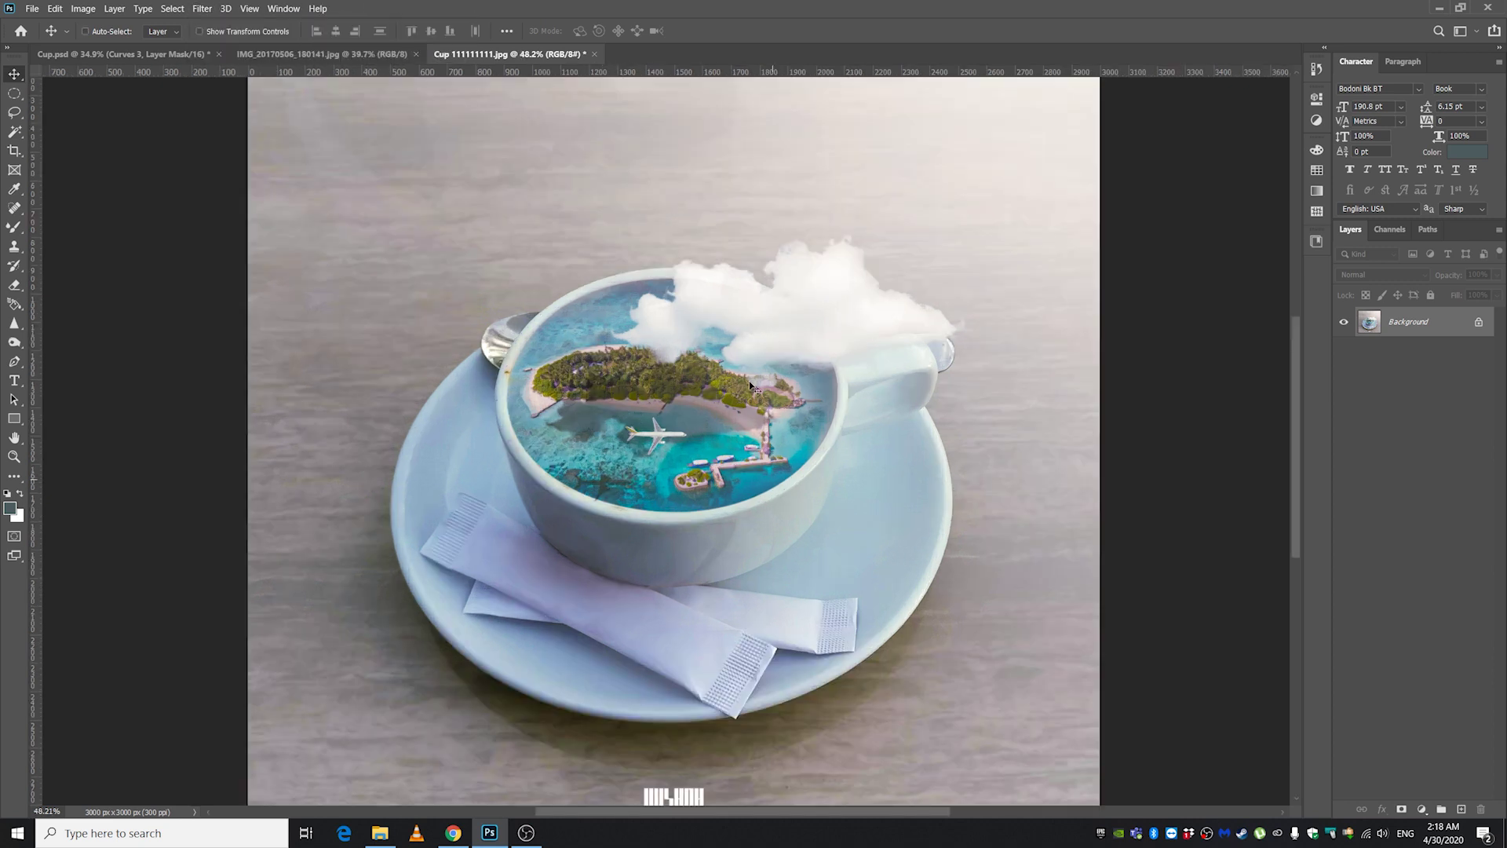